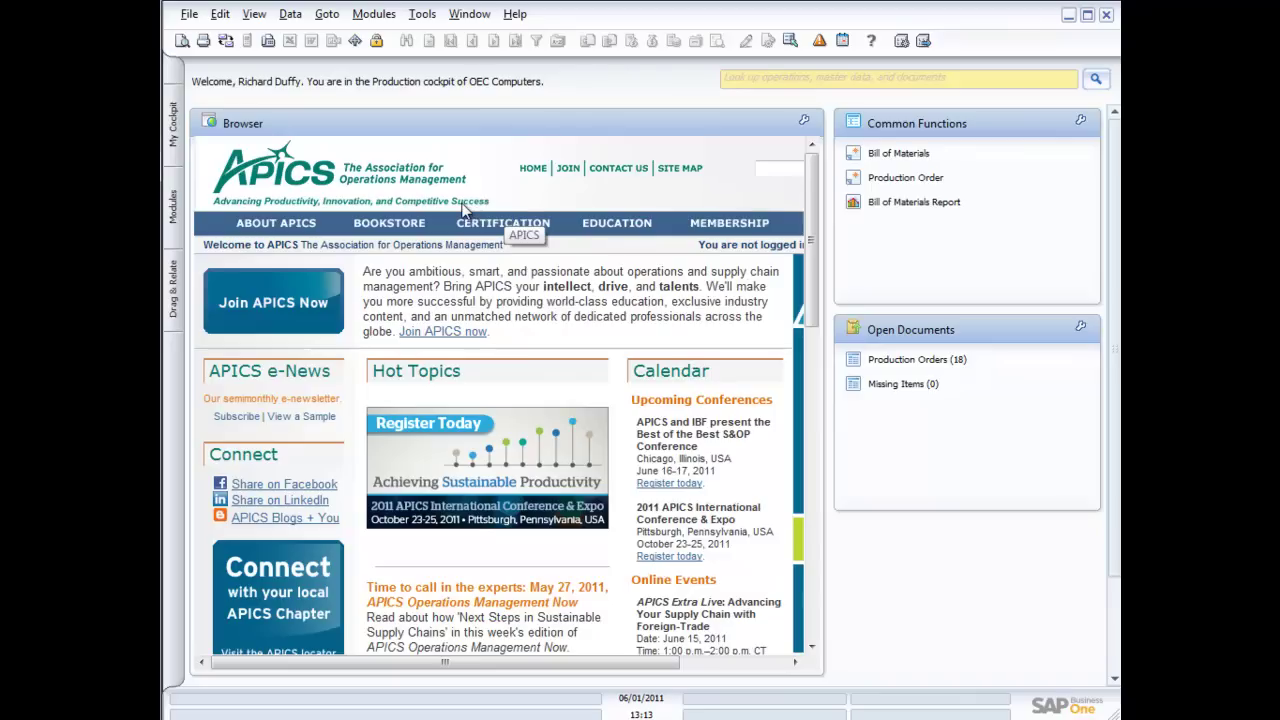
pyautogui.moveTo(380, 232)
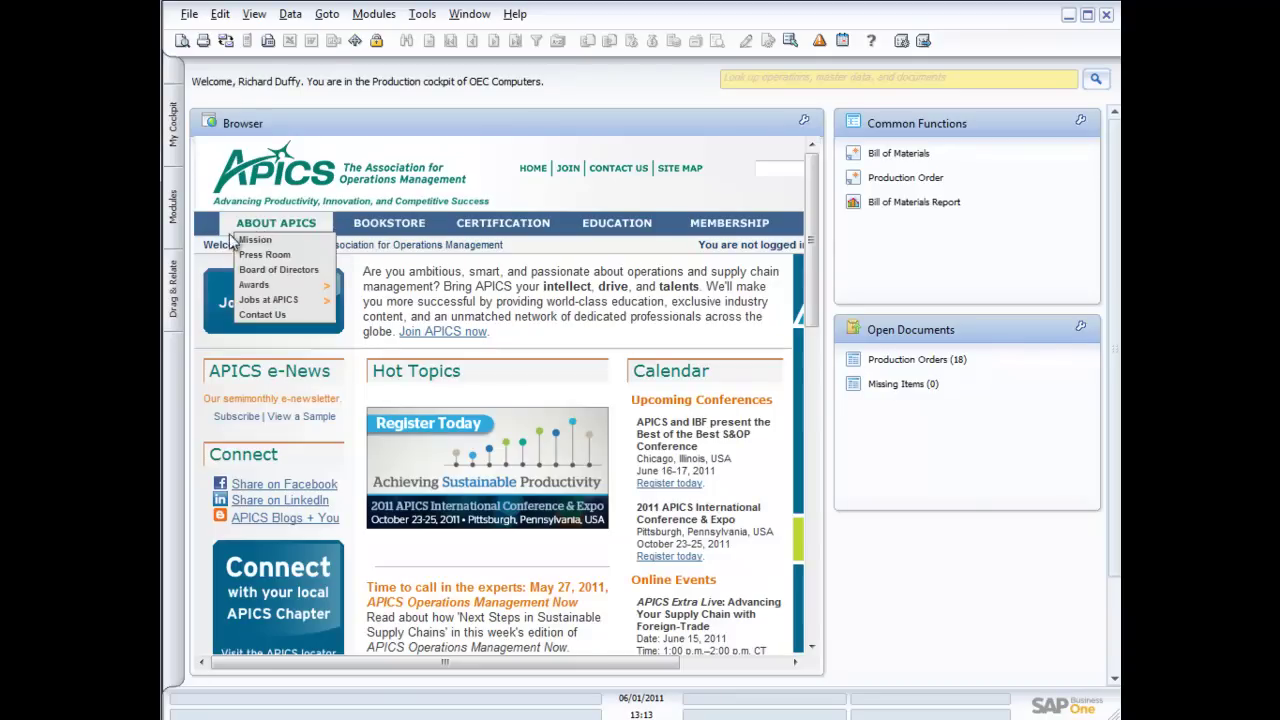
pyautogui.click(174, 214)
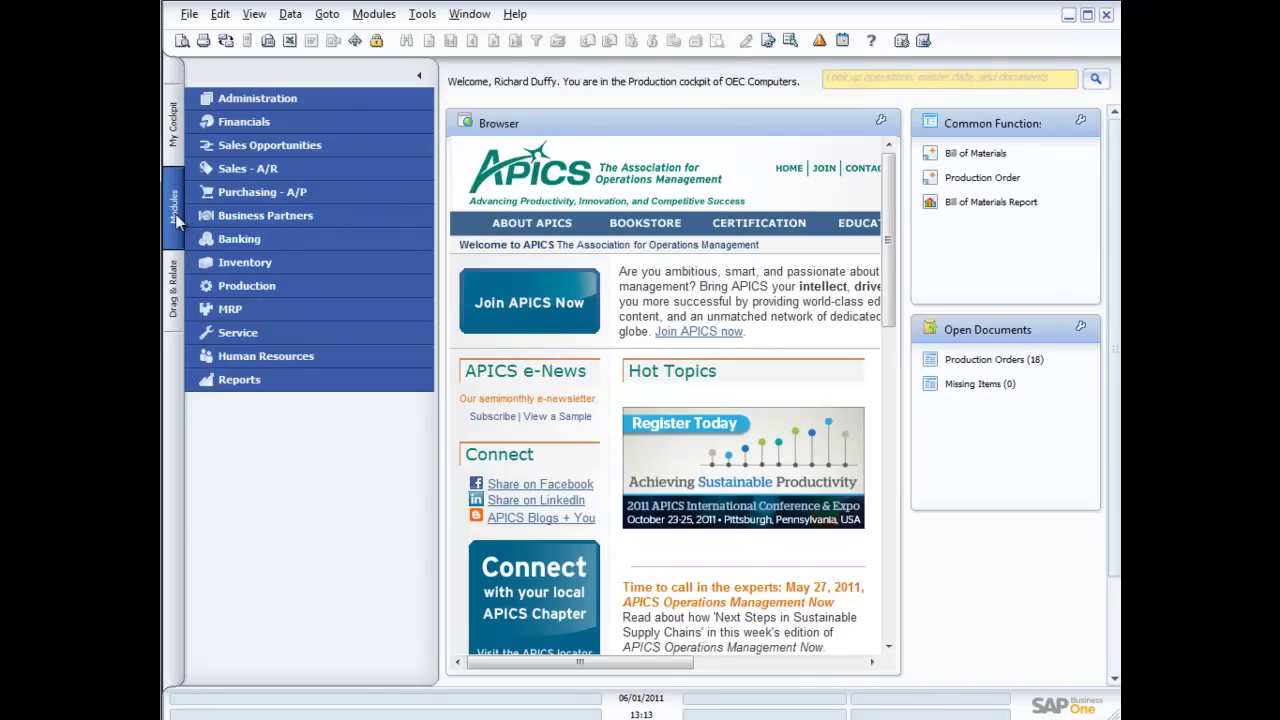
pyautogui.click(250, 286)
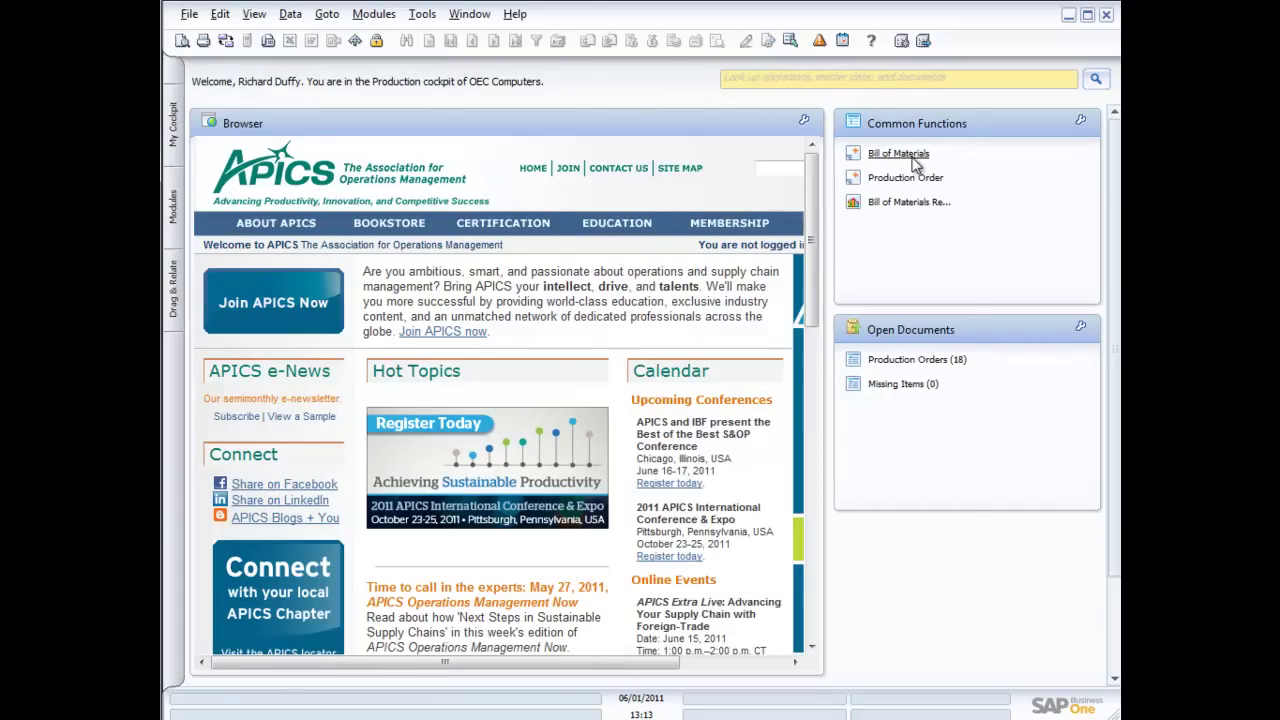
# Open the Bill of Materials form, check the available BOM types and display the first record, LM4029 Lexmark 4029 Printer
pyautogui.click(912, 158)
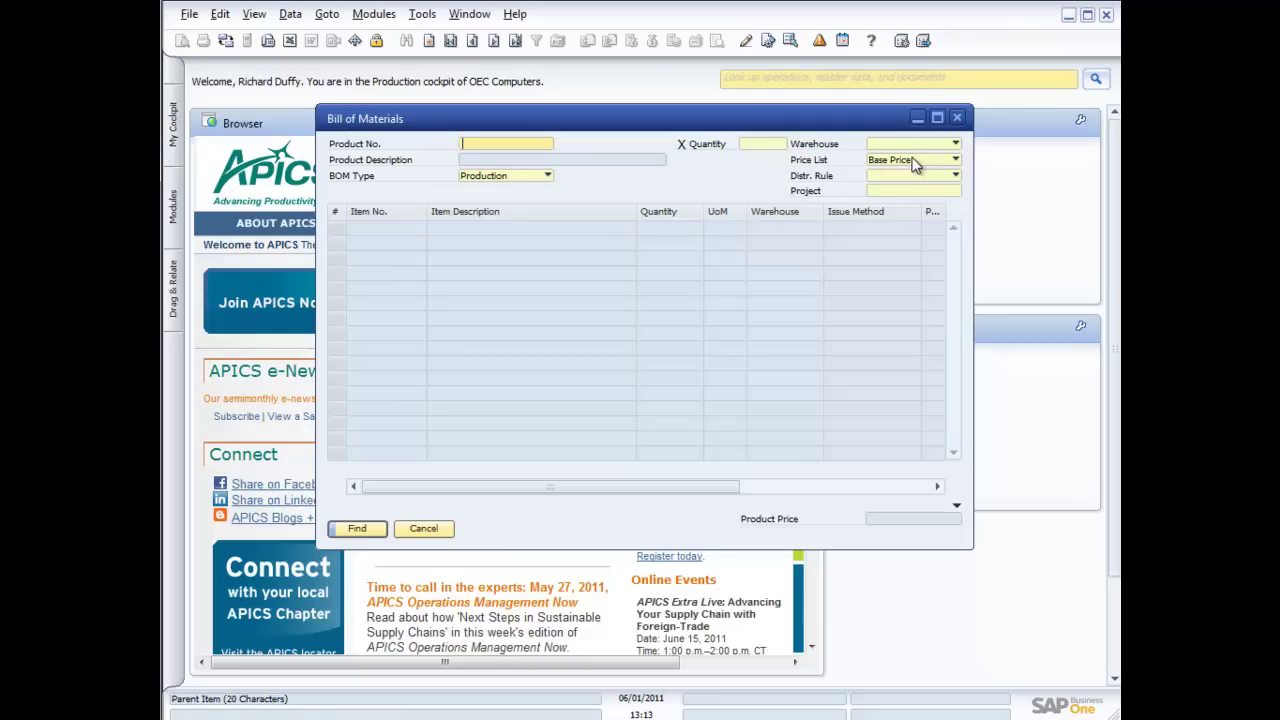
pyautogui.click(548, 176)
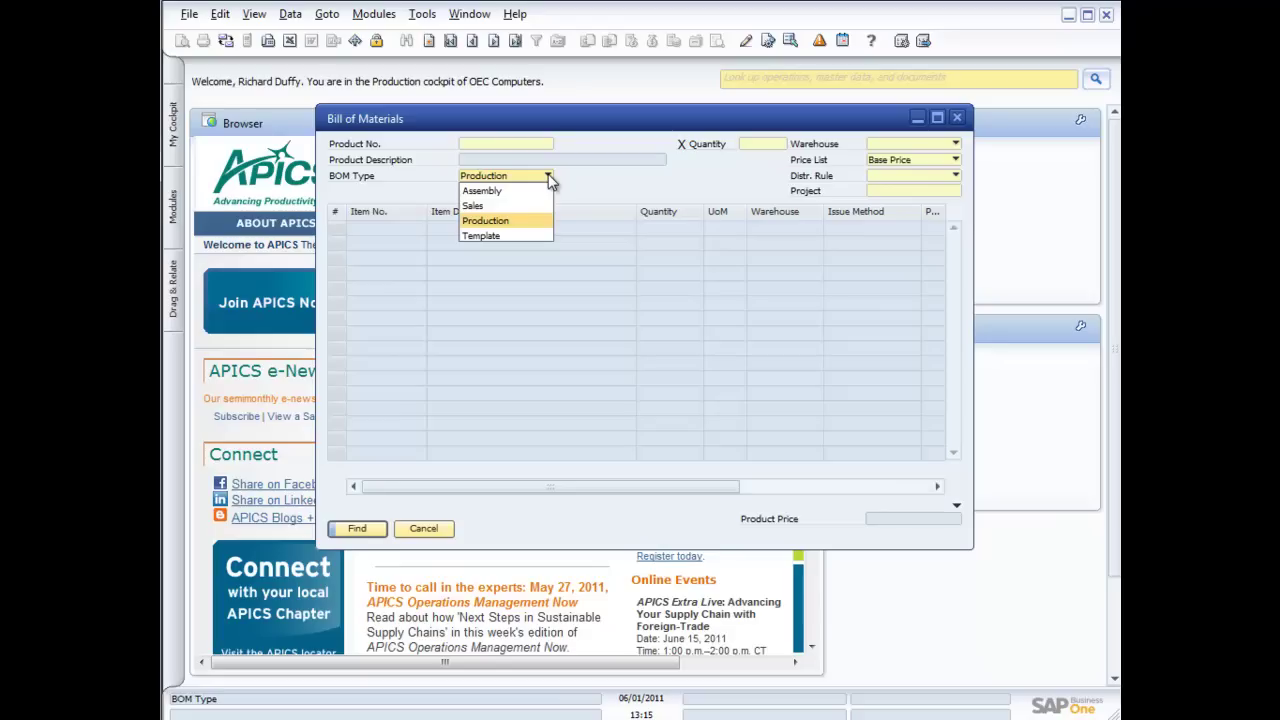
pyautogui.click(450, 41)
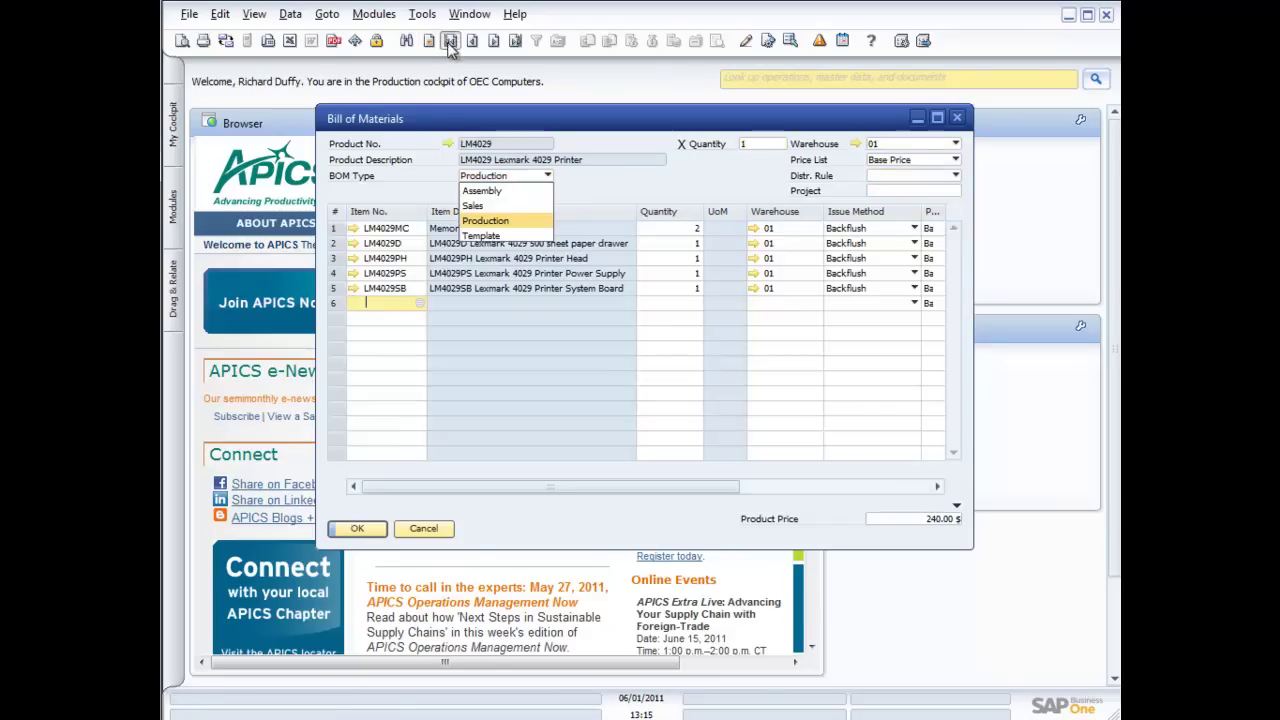
pyautogui.click(606, 183)
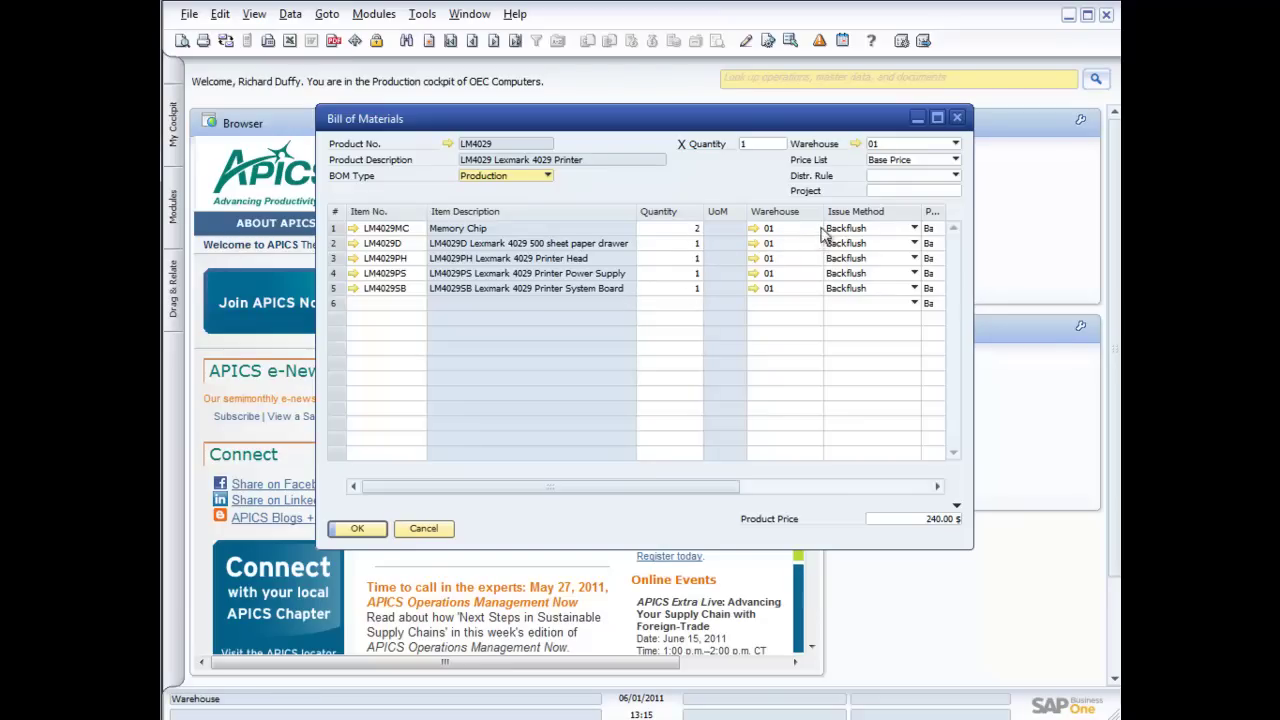
# Review the Memory Chip's issue method options and the price and total columns in the LM4029 bill of materials
pyautogui.click(914, 230)
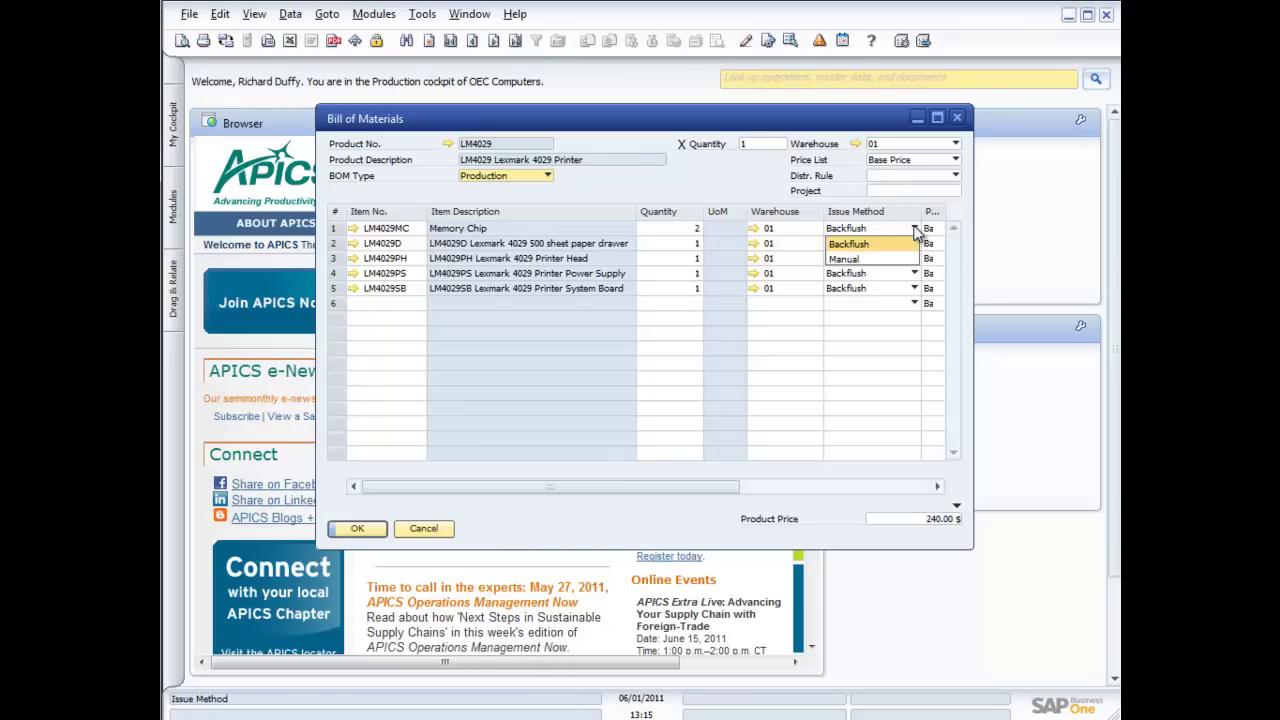
pyautogui.click(900, 207)
pyautogui.click(880, 487)
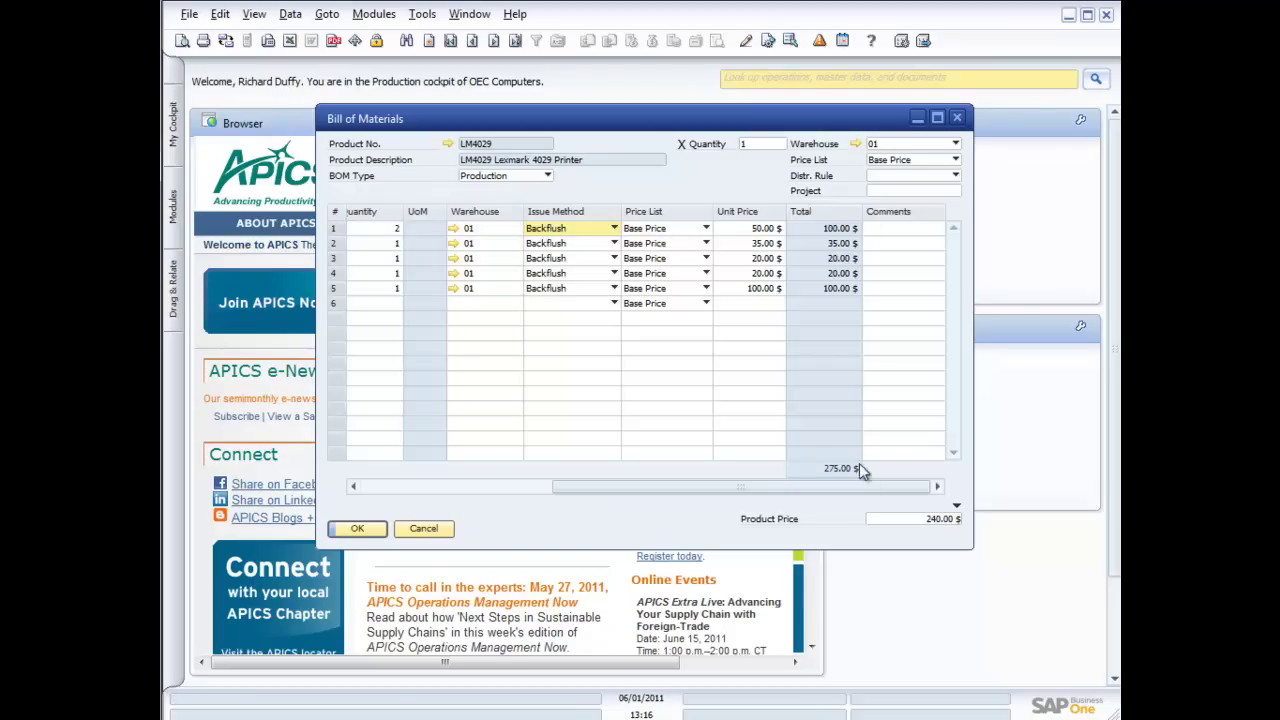
pyautogui.click(466, 487)
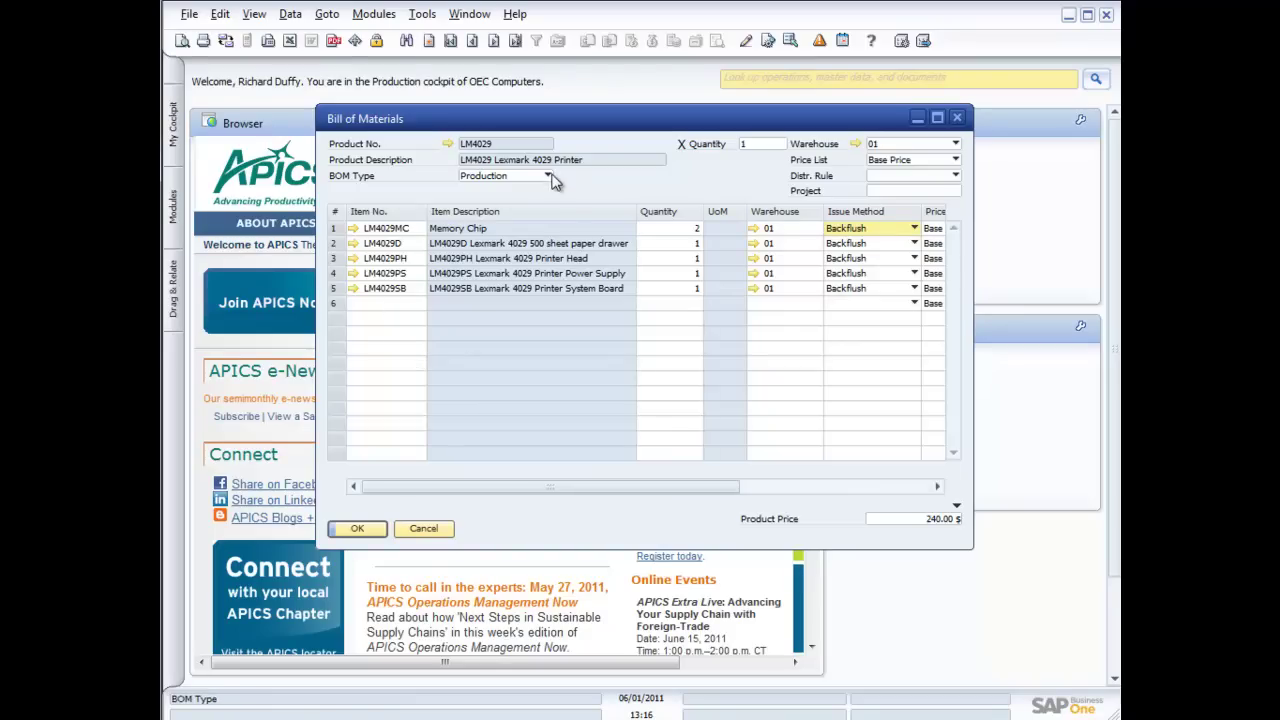
# Browse forward through the bills of materials to the Sales-type one for the Home PC Starter Kit, A734554
pyautogui.click(493, 40)
pyautogui.click(493, 40)
pyautogui.click(493, 40)
pyautogui.click(493, 40)
pyautogui.click(493, 40)
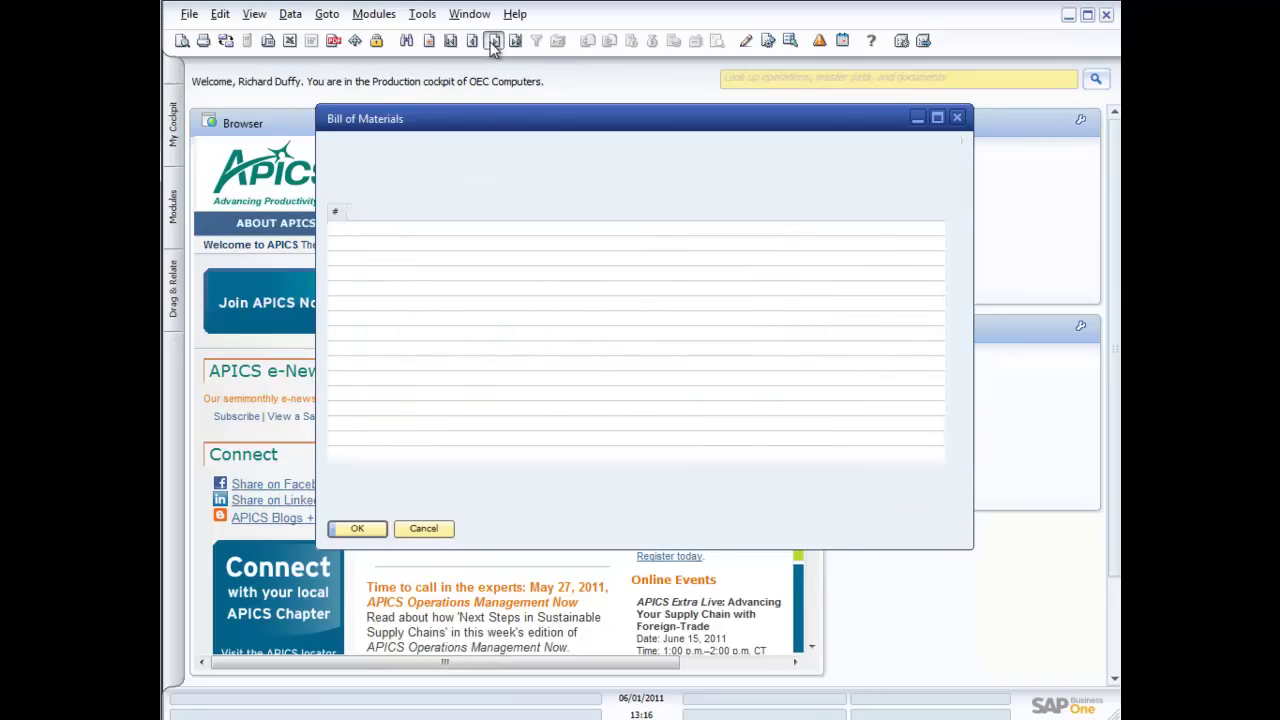
pyautogui.click(493, 40)
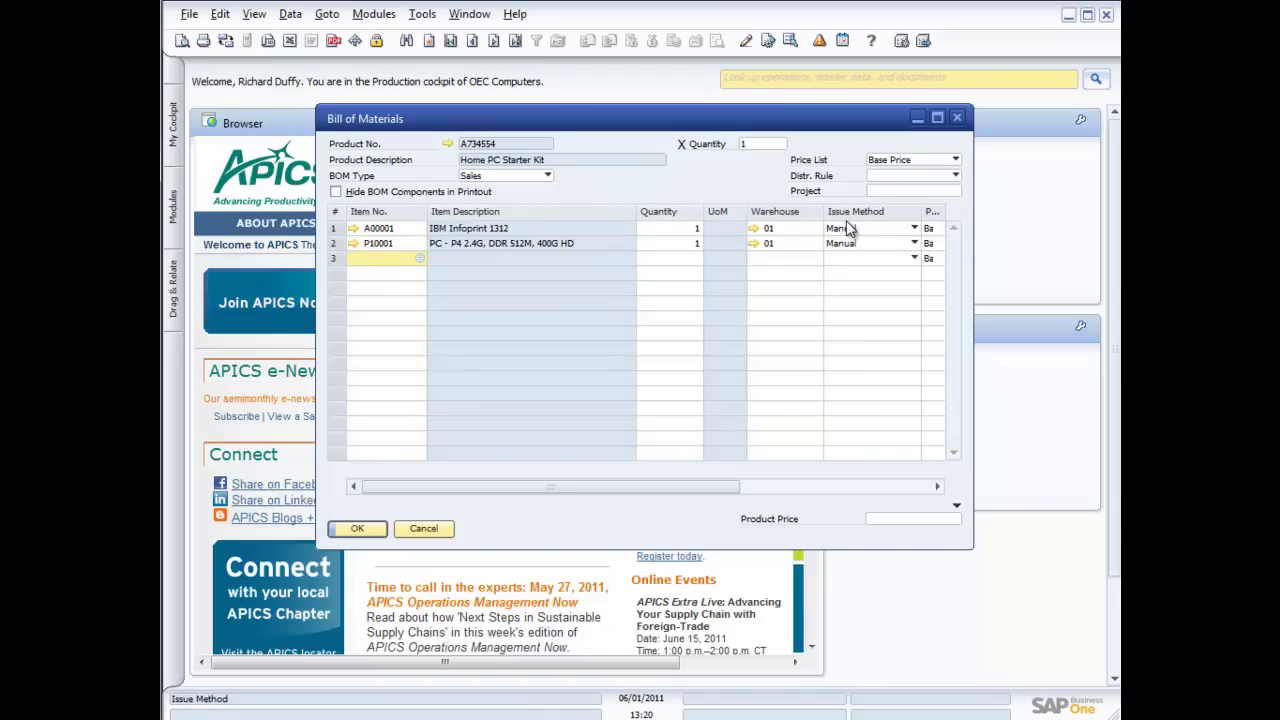
# Display the Server Point 10000 bill of materials, check the issue method options of its first component and close the form
pyautogui.click(471, 42)
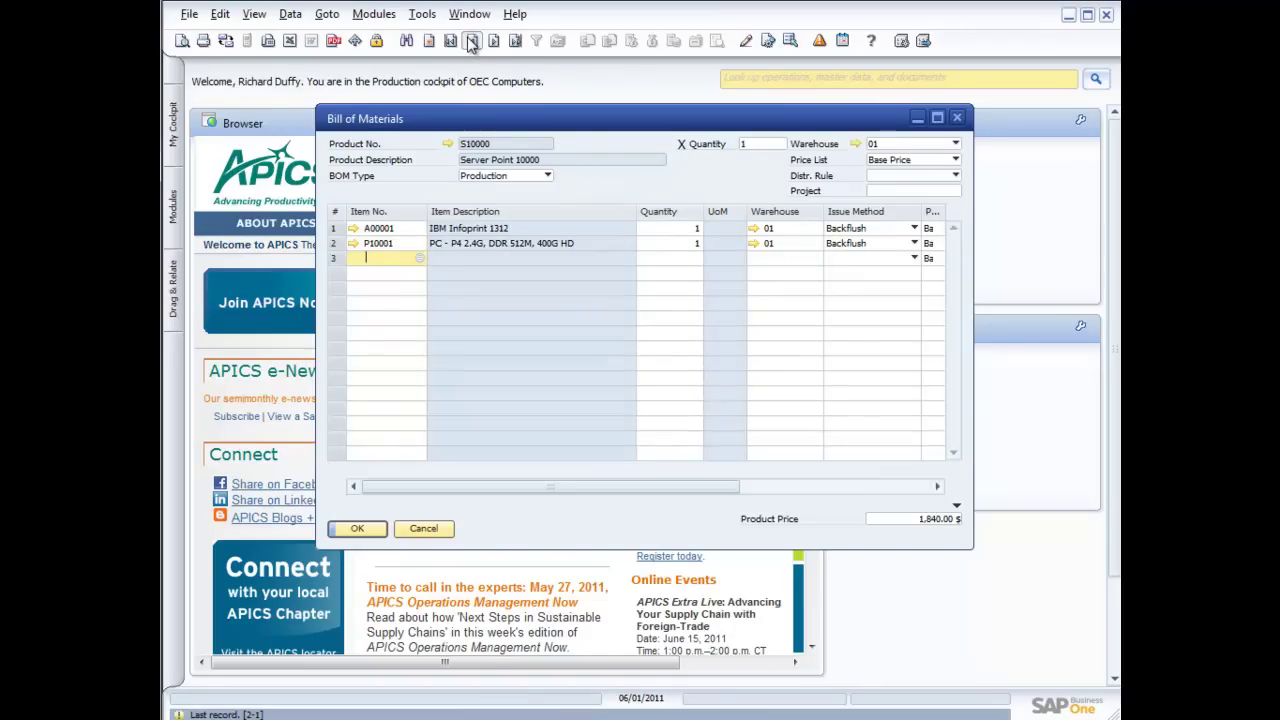
pyautogui.click(900, 231)
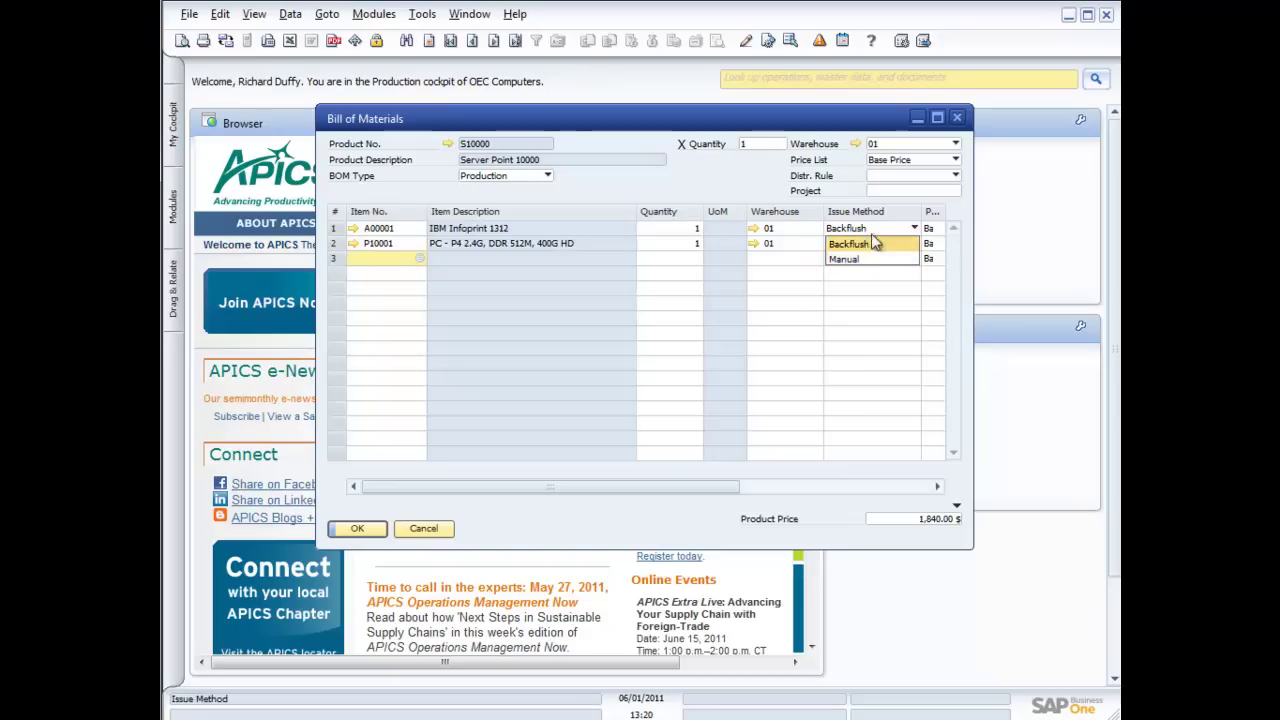
pyautogui.click(871, 243)
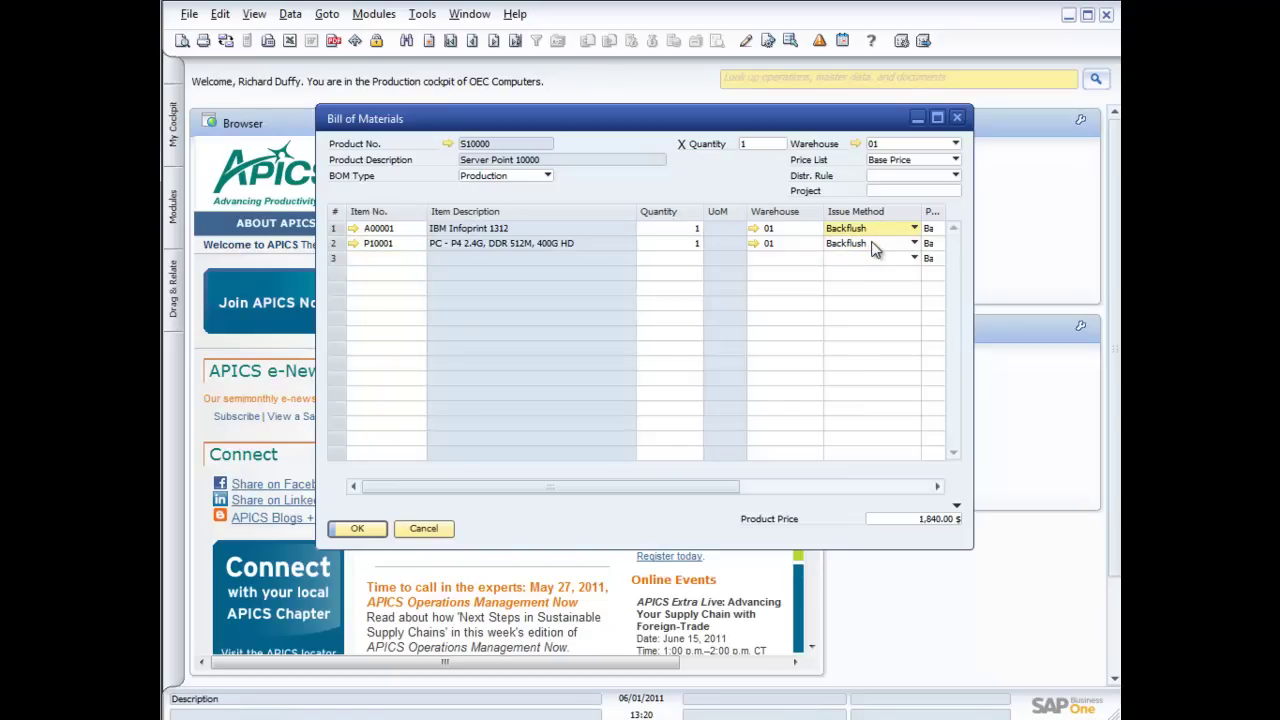
pyautogui.click(957, 119)
# Start a production order of type Standard with status Planned for product S10000, Server Point 10000
pyautogui.click(883, 180)
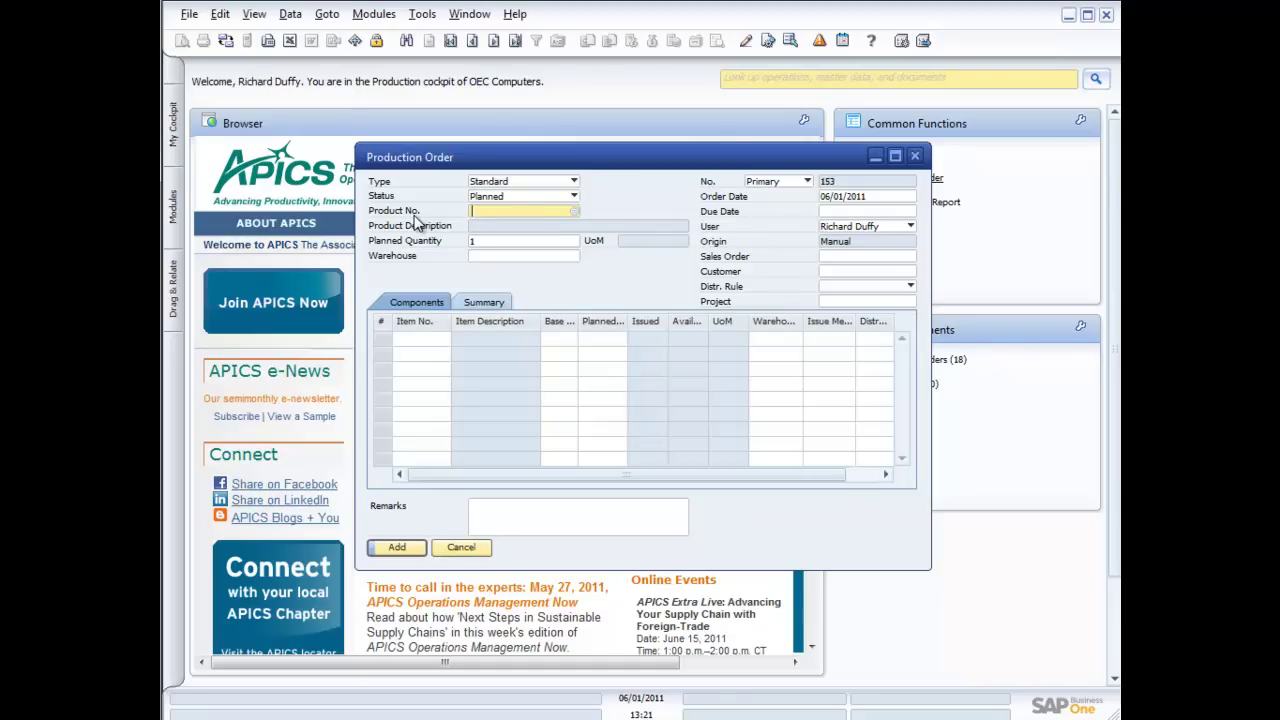
pyautogui.click(574, 181)
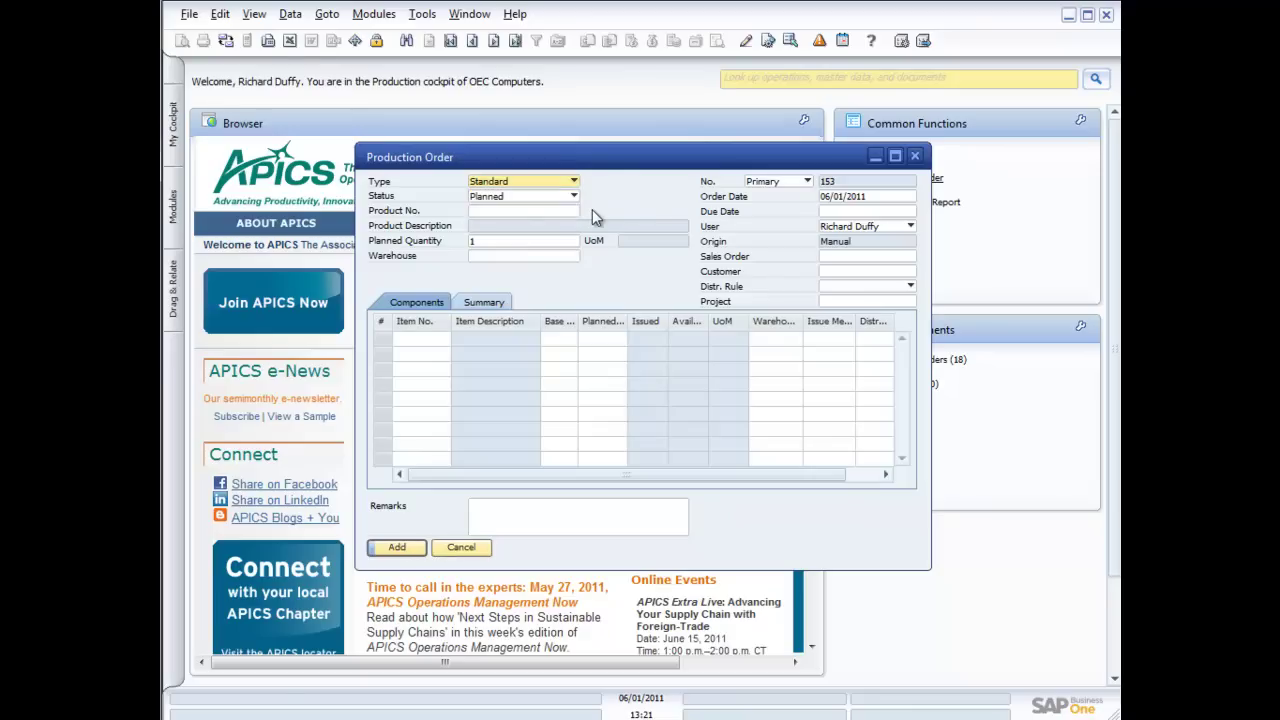
pyautogui.click(574, 196)
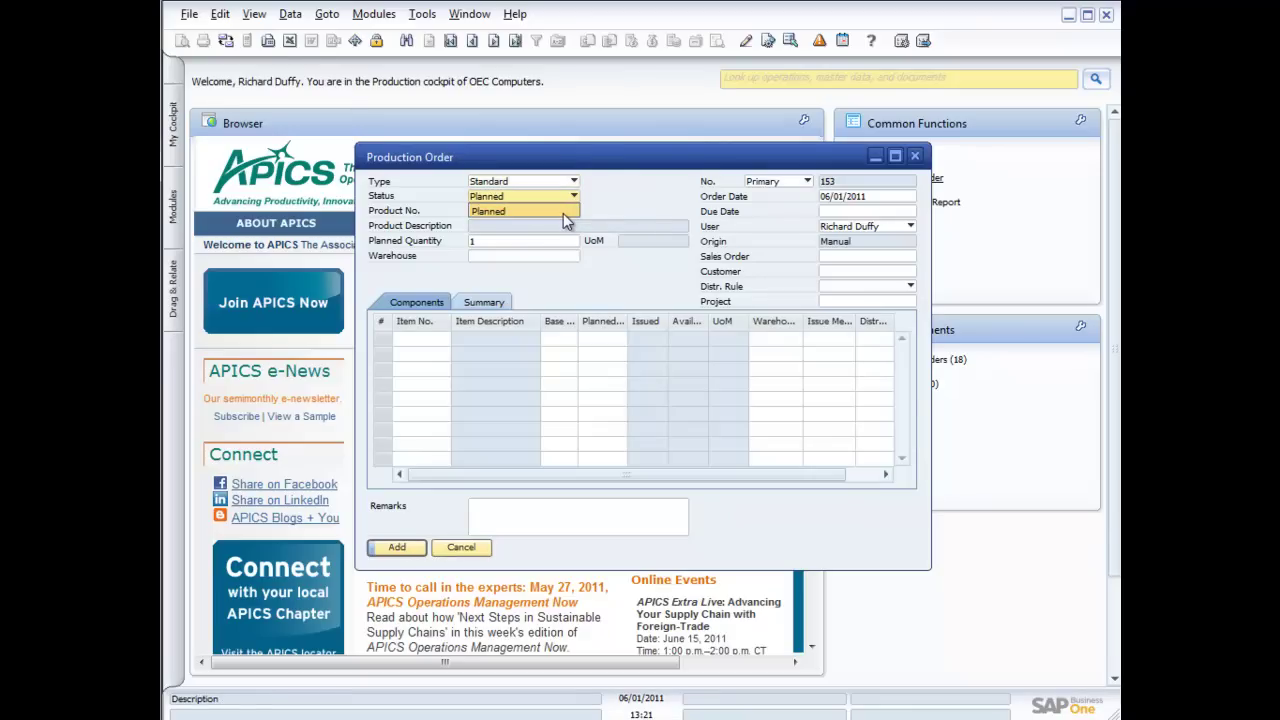
pyautogui.click(563, 211)
pyautogui.click(544, 211)
pyautogui.click(575, 211)
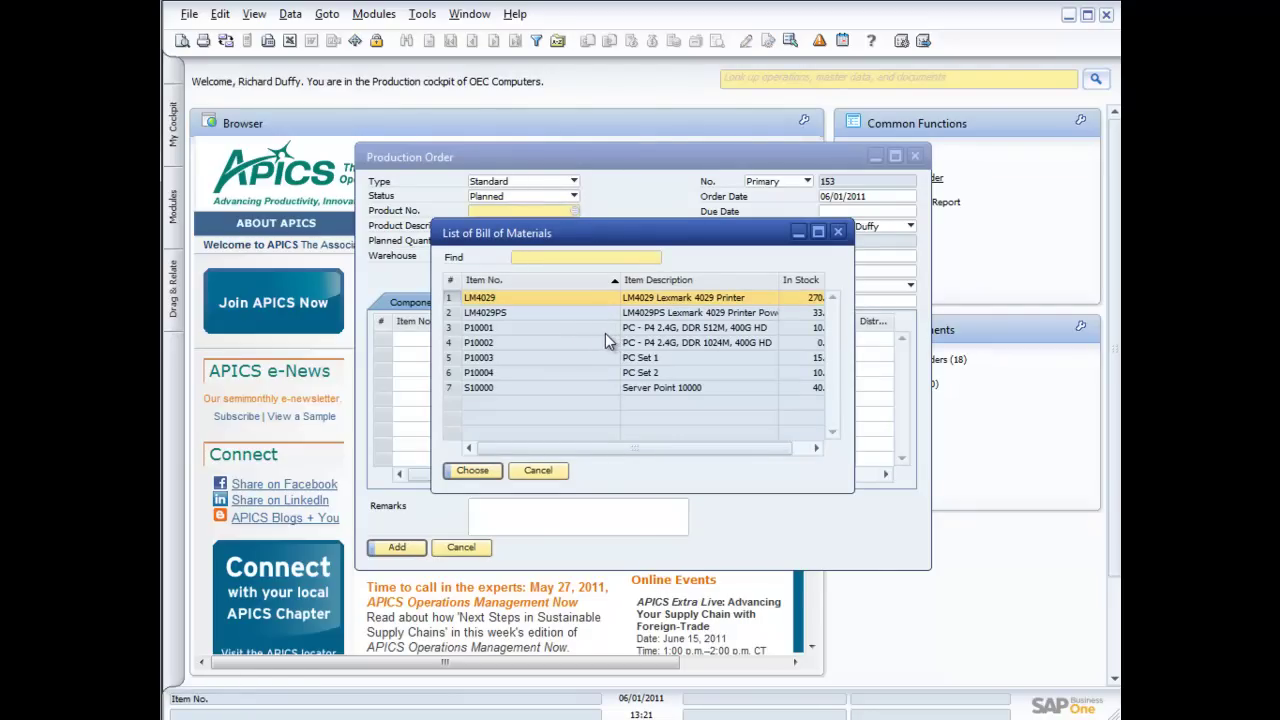
pyautogui.doubleClick(519, 385)
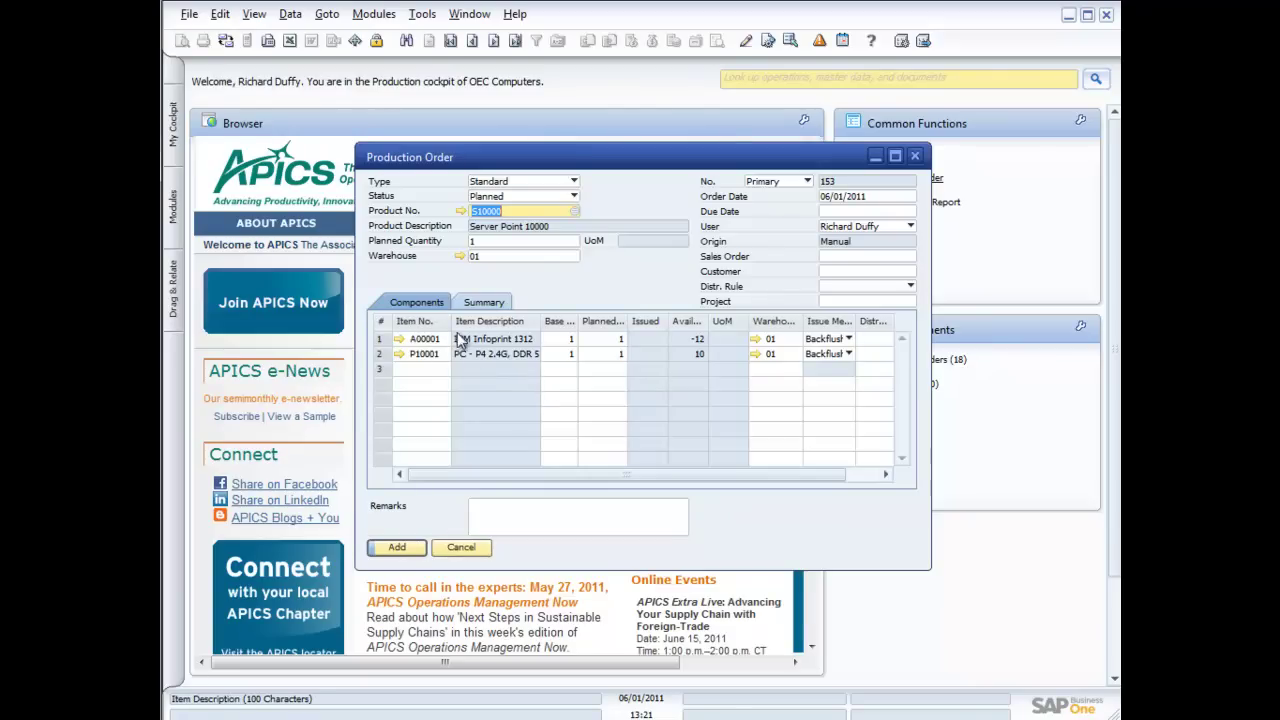
# Set the production order's planned quantity to 5 and its due date to 06/03/2011, keeping warehouse 01
pyautogui.click(501, 241)
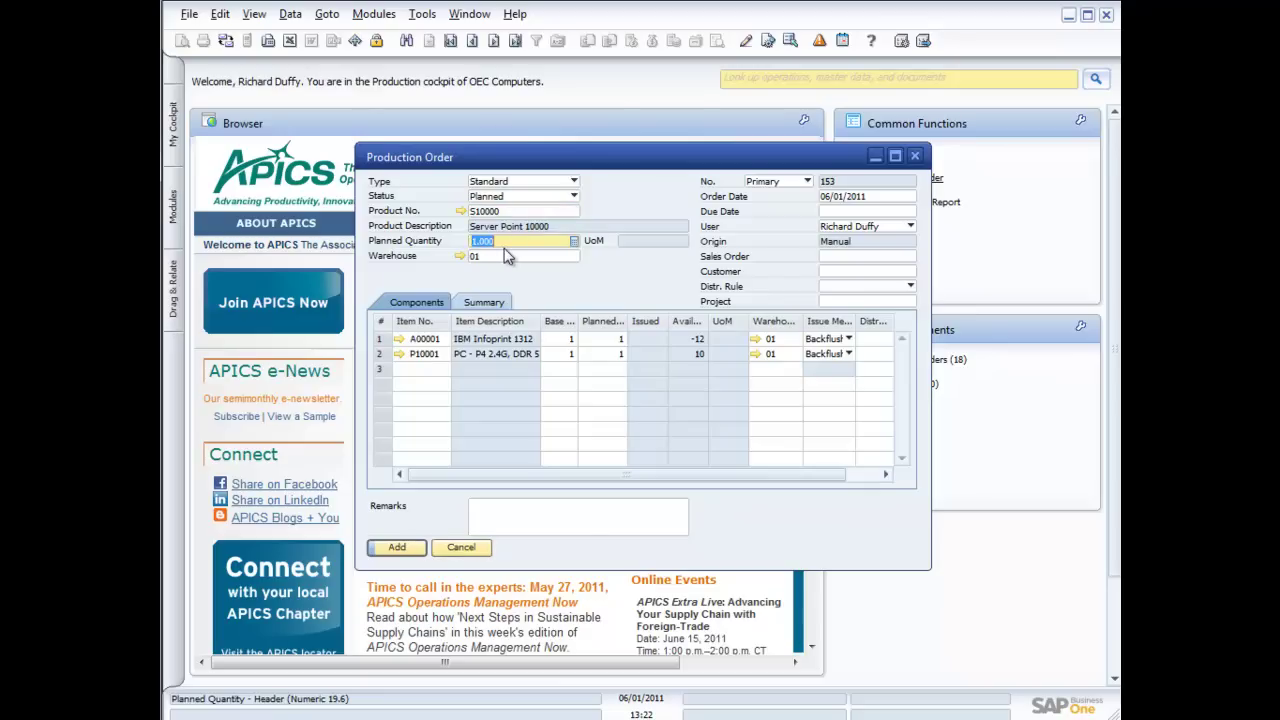
pyautogui.write('5')
pyautogui.click(505, 256)
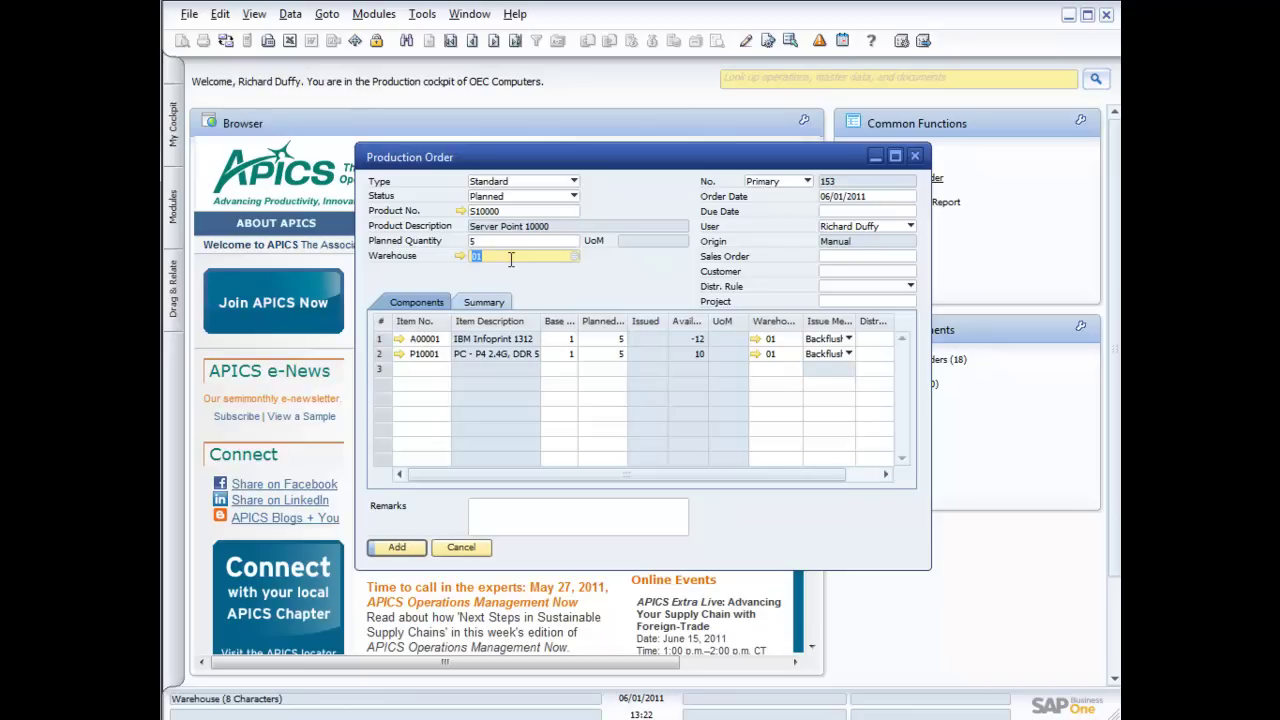
pyautogui.click(872, 211)
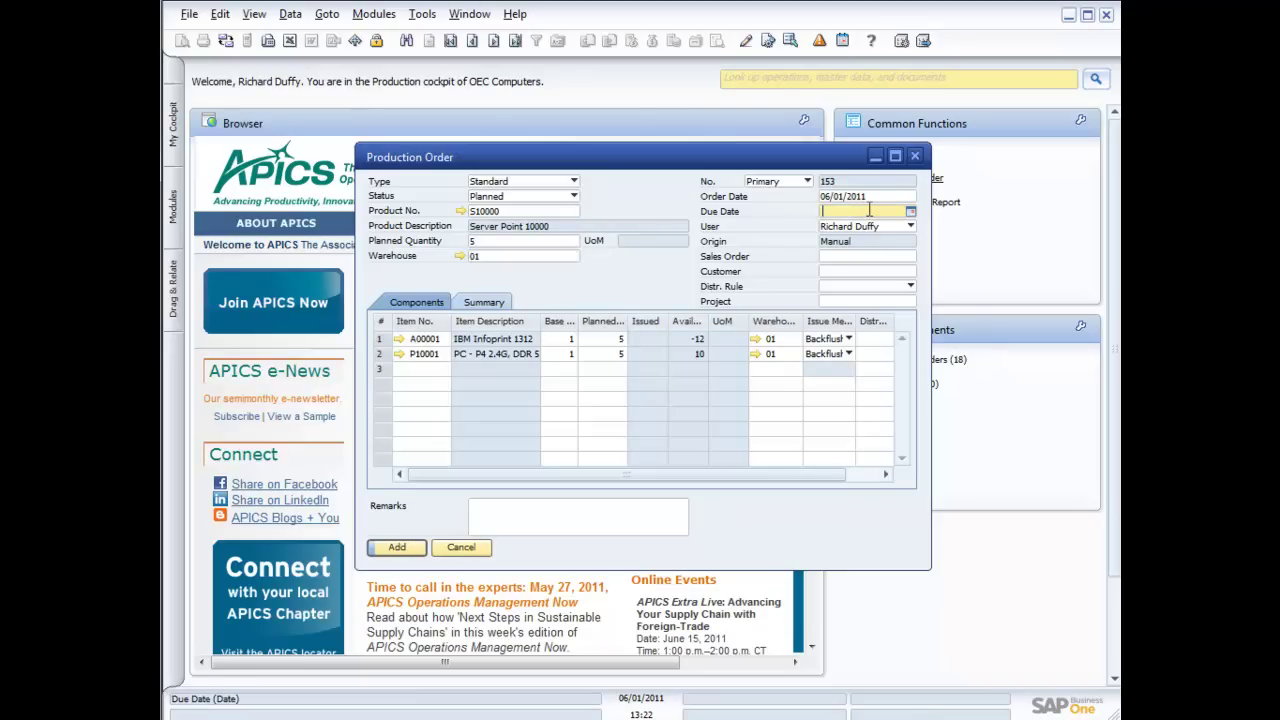
pyautogui.write('06/03/2011')
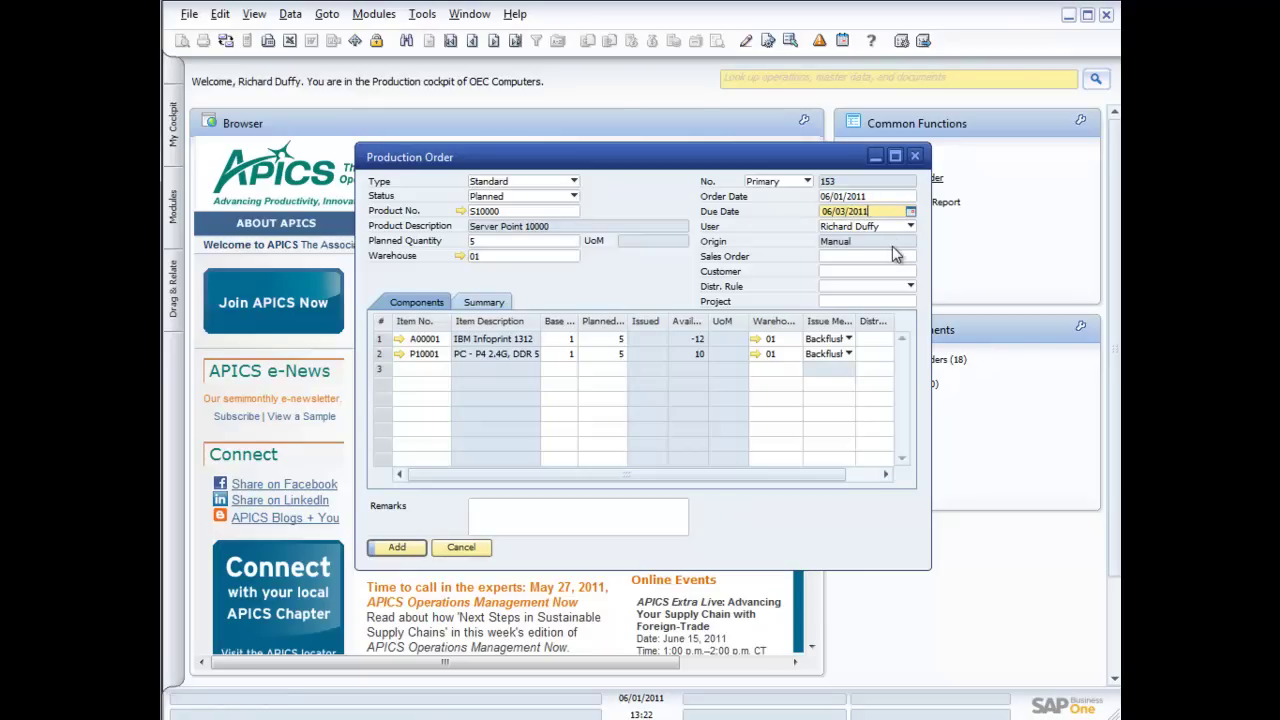
pyautogui.press('Tab')
# Examine the sales order, customer and distribution rule choices without filling them in, and review the production order's summary
pyautogui.click(863, 257)
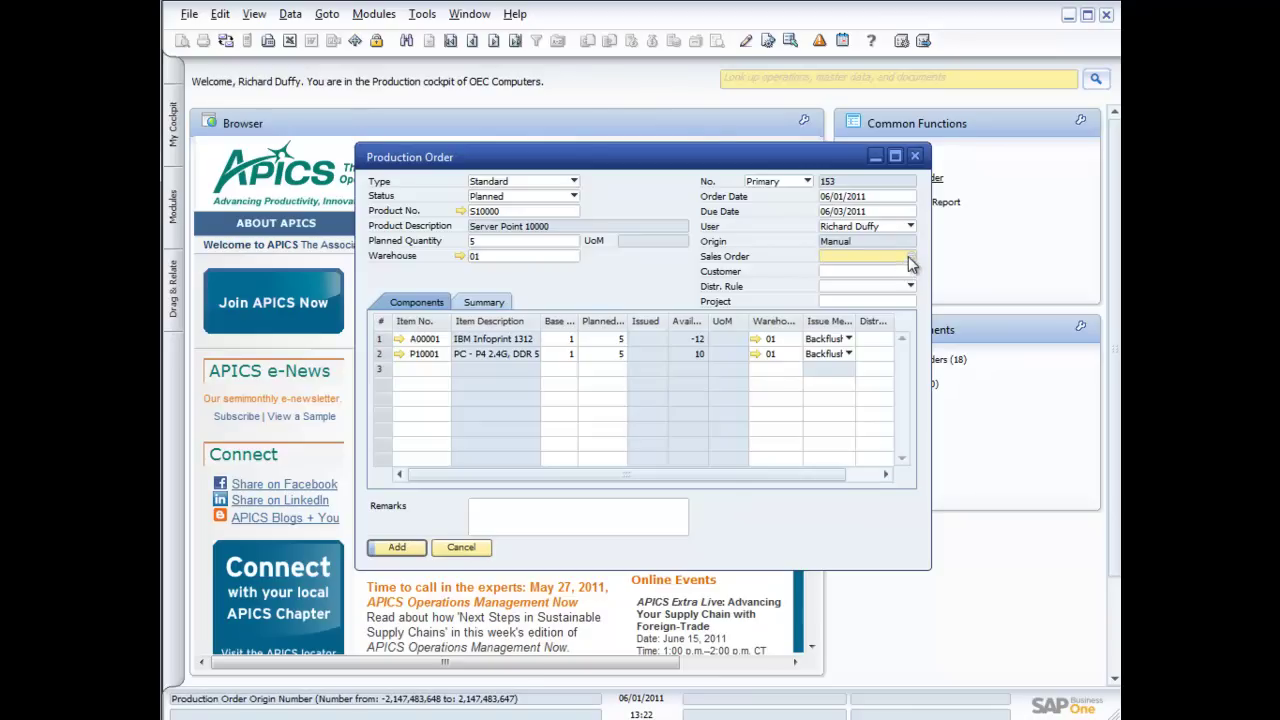
pyautogui.click(908, 257)
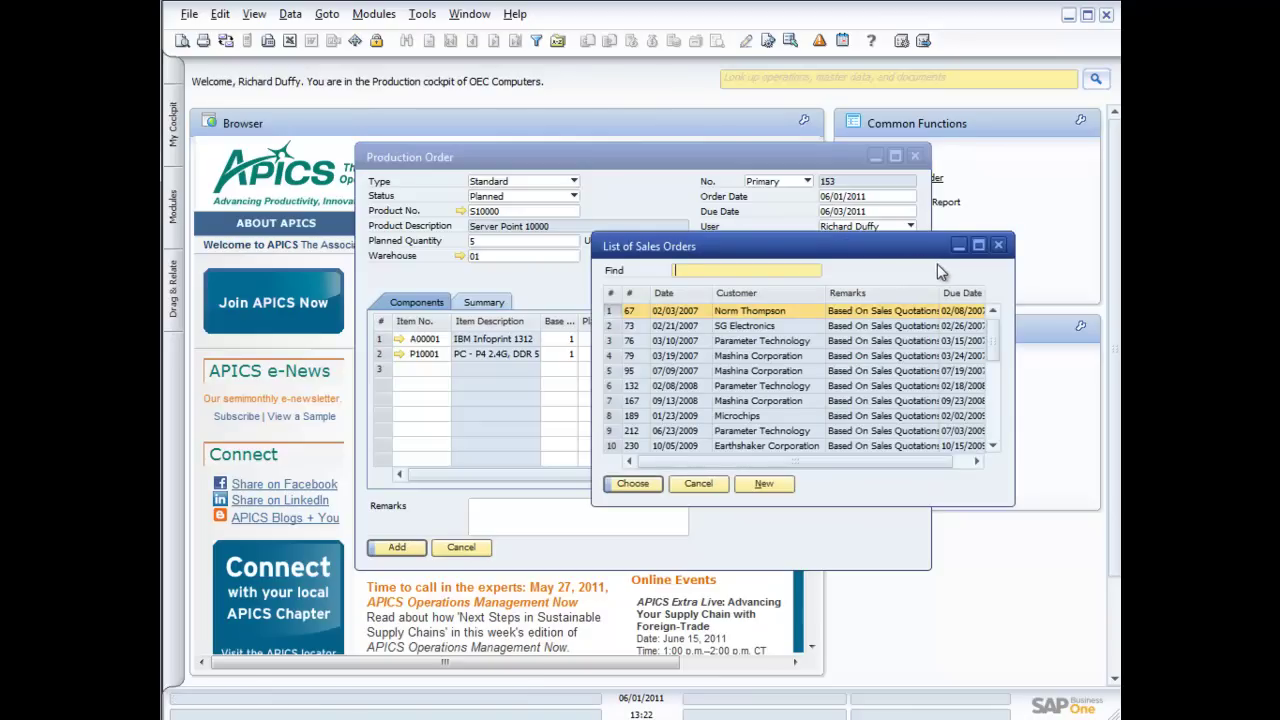
pyautogui.click(699, 484)
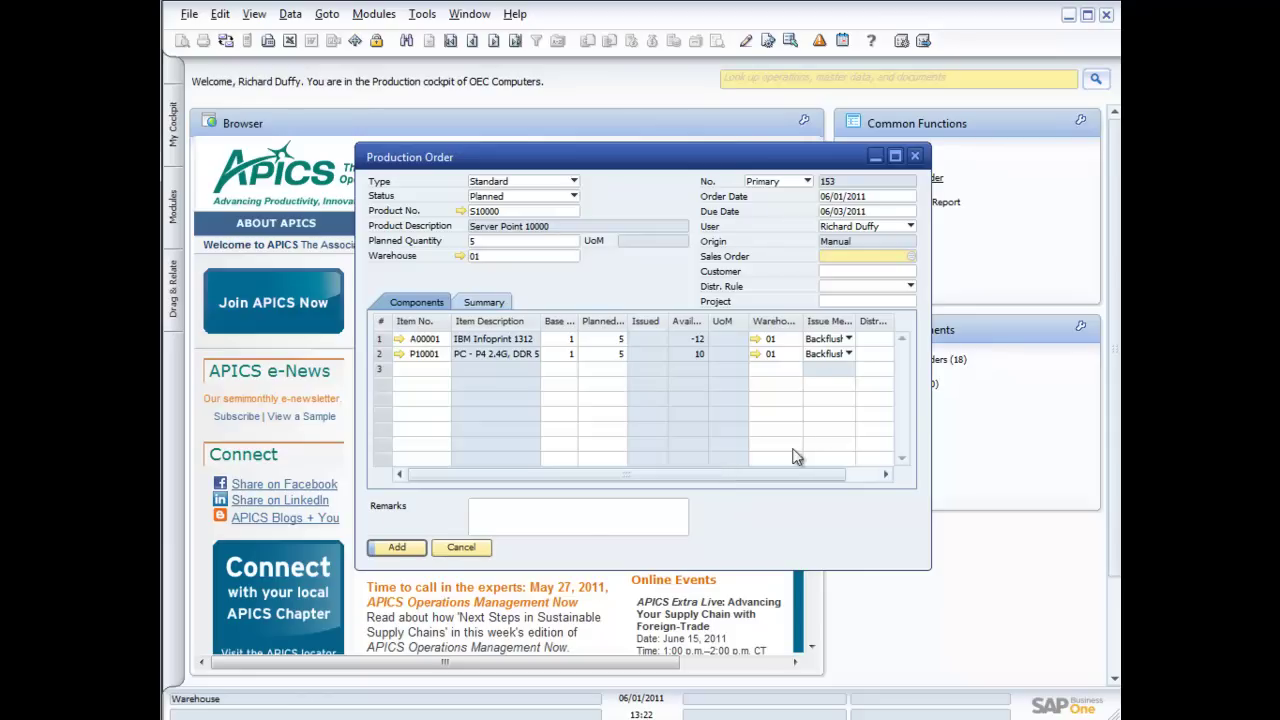
pyautogui.click(879, 284)
pyautogui.click(879, 270)
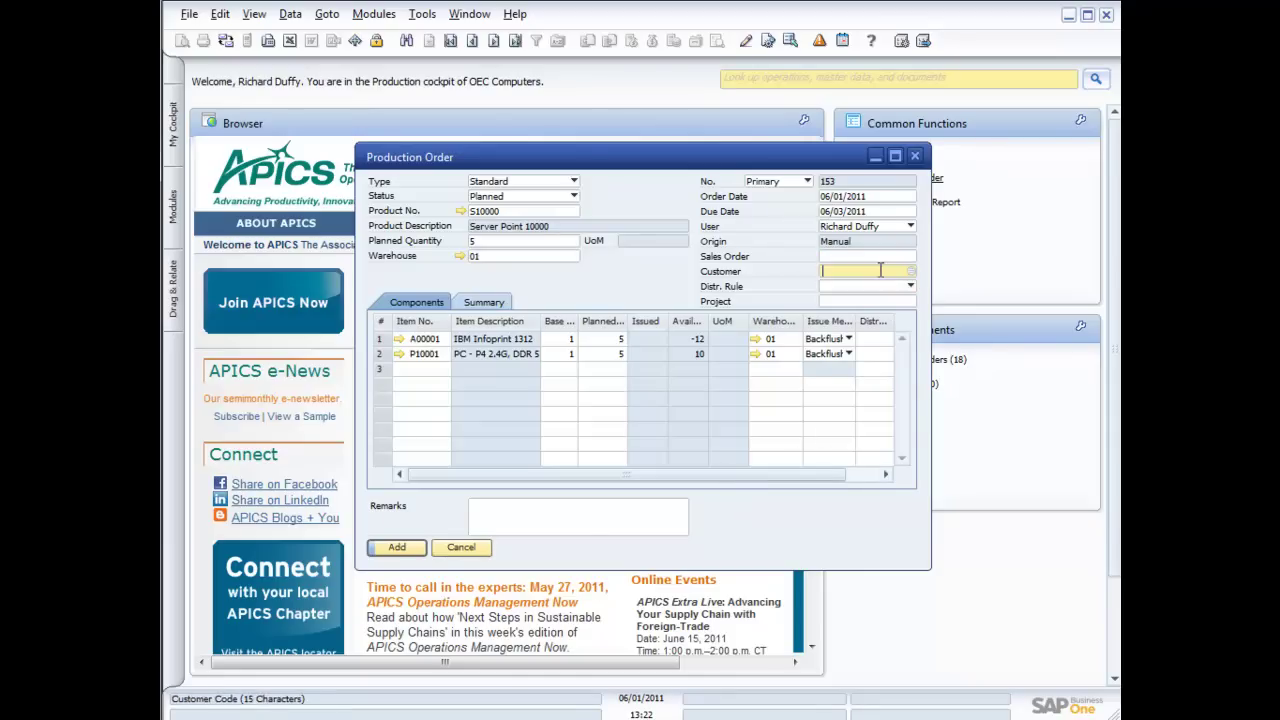
pyautogui.click(897, 287)
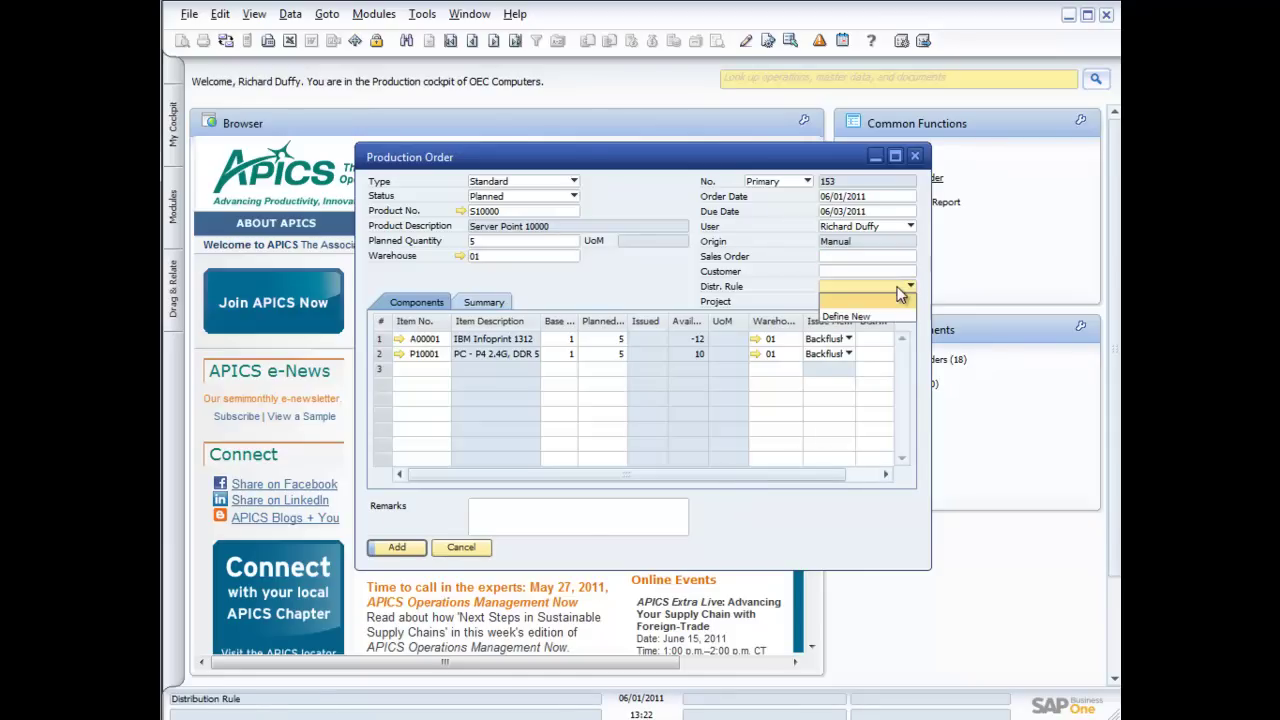
pyautogui.click(686, 281)
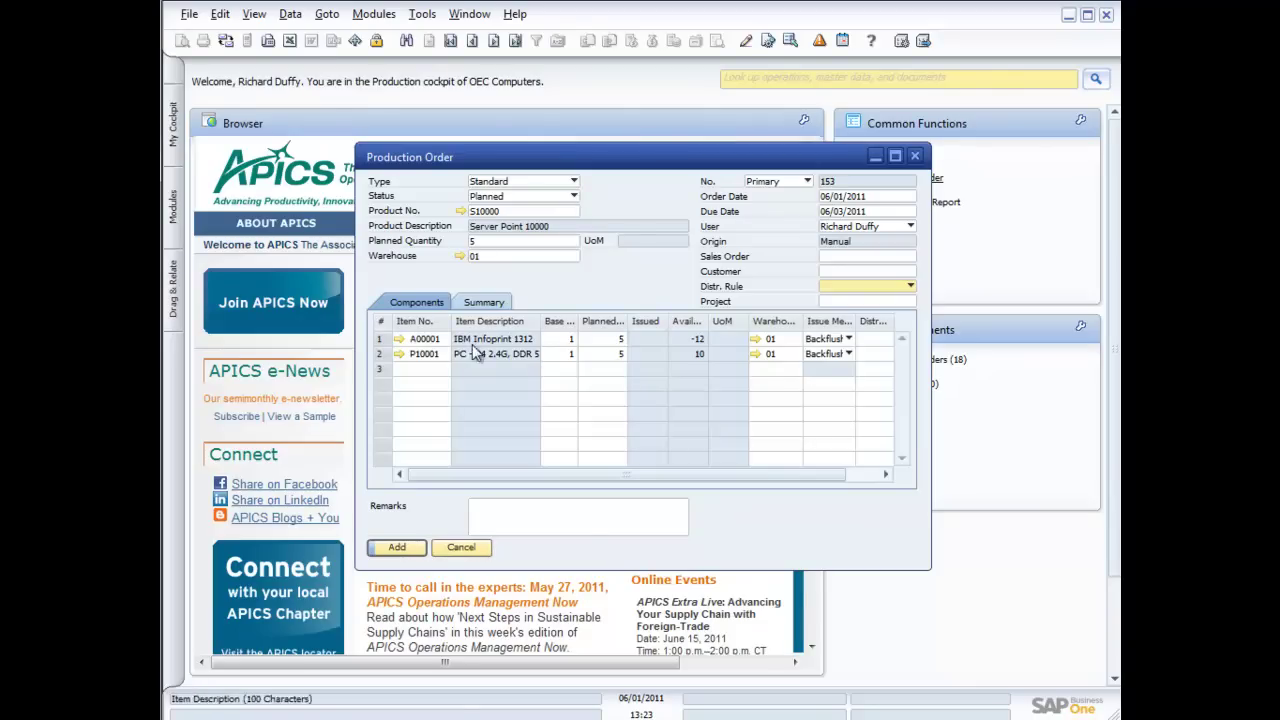
pyautogui.click(488, 304)
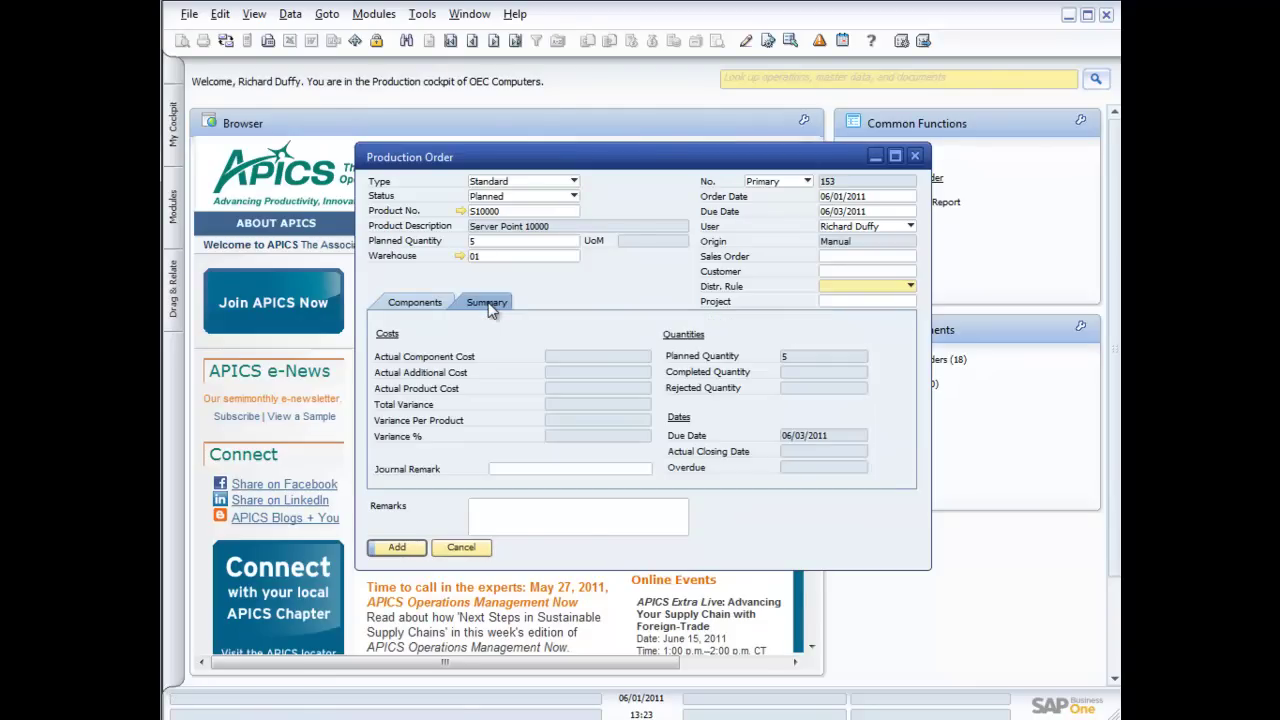
pyautogui.click(410, 299)
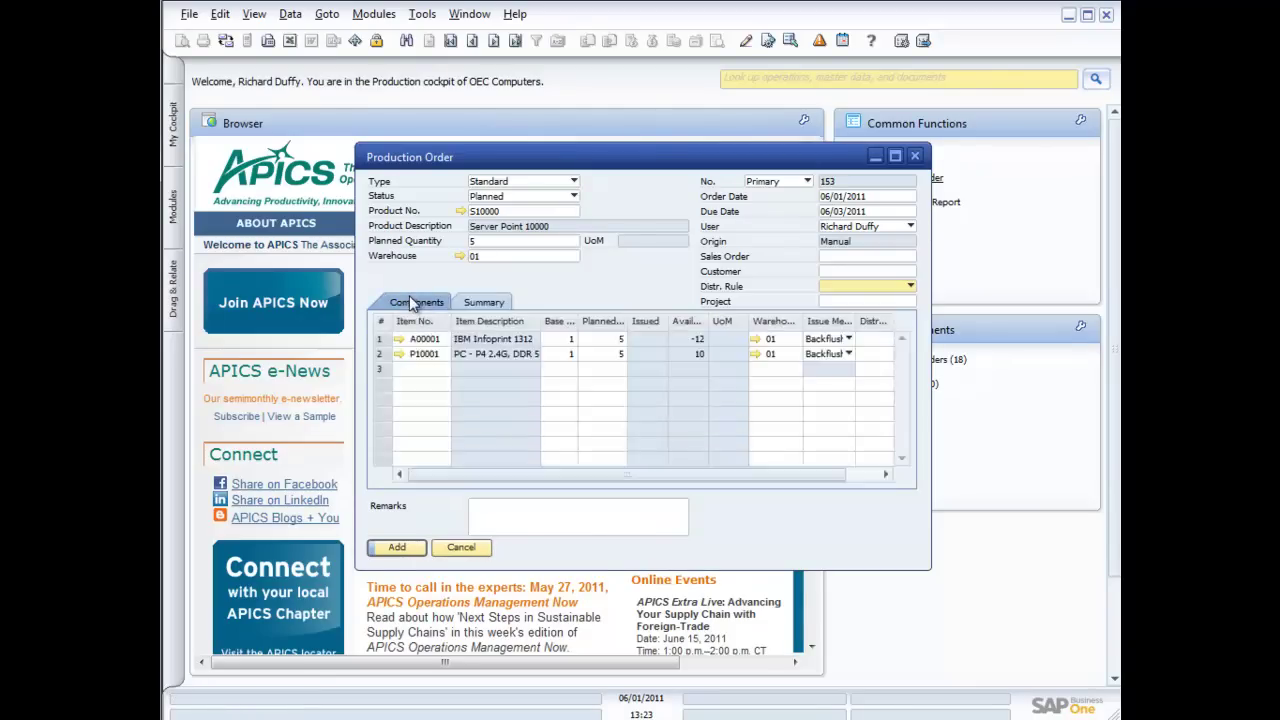
# Enter the remark "Must be produced by the due date", add the production order and display the saved record again
pyautogui.click(498, 516)
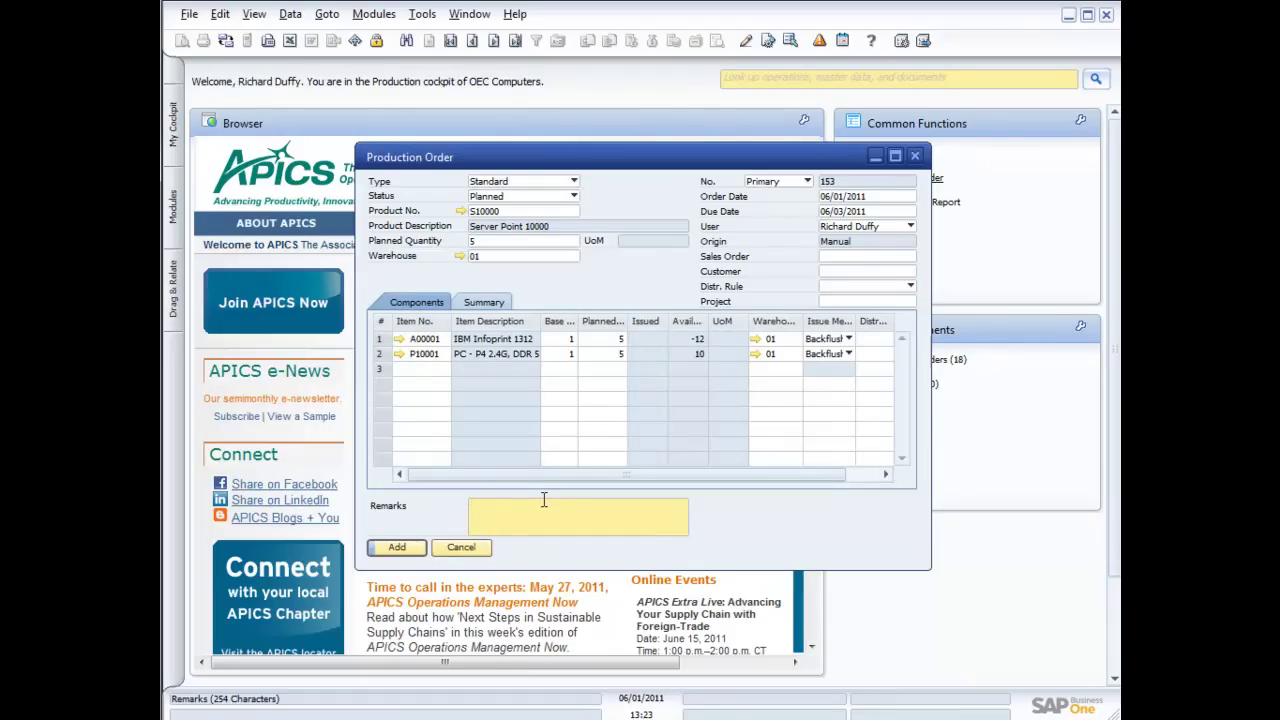
pyautogui.write('Must be produced by the due date')
pyautogui.click(398, 548)
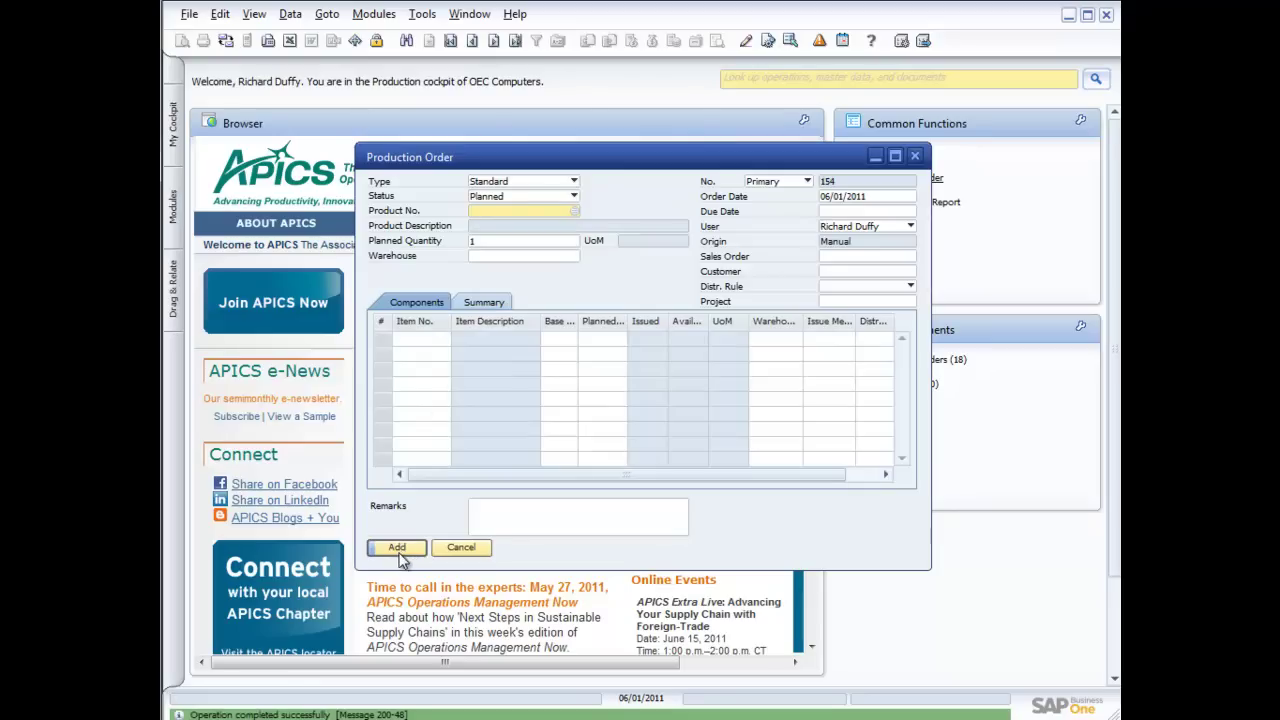
pyautogui.click(515, 40)
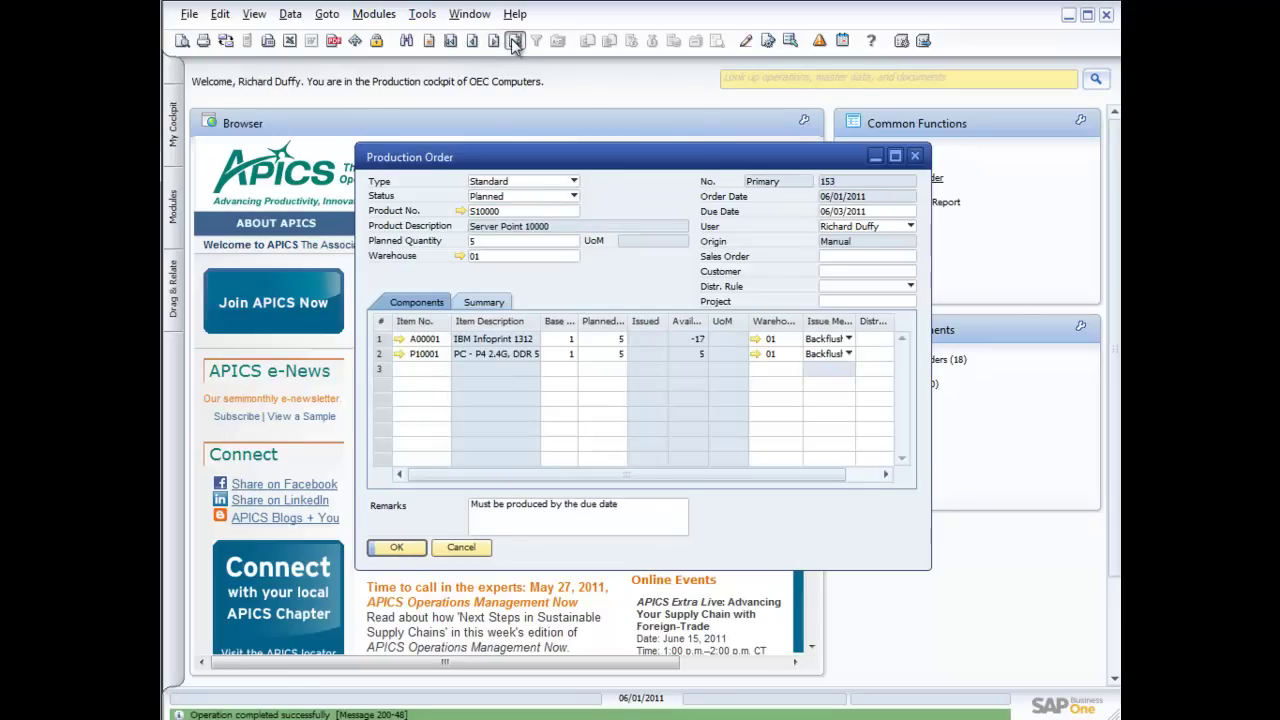
# Change the production order's status to Released and update the order
pyautogui.click(574, 197)
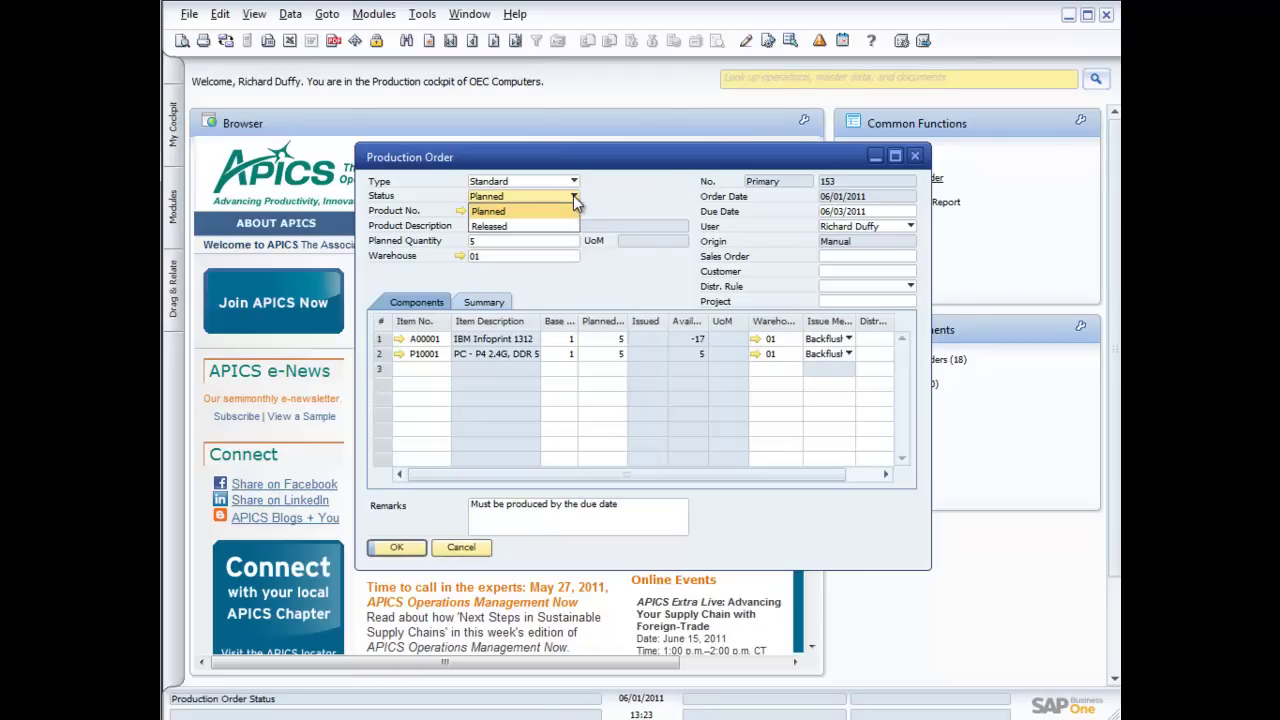
pyautogui.click(544, 228)
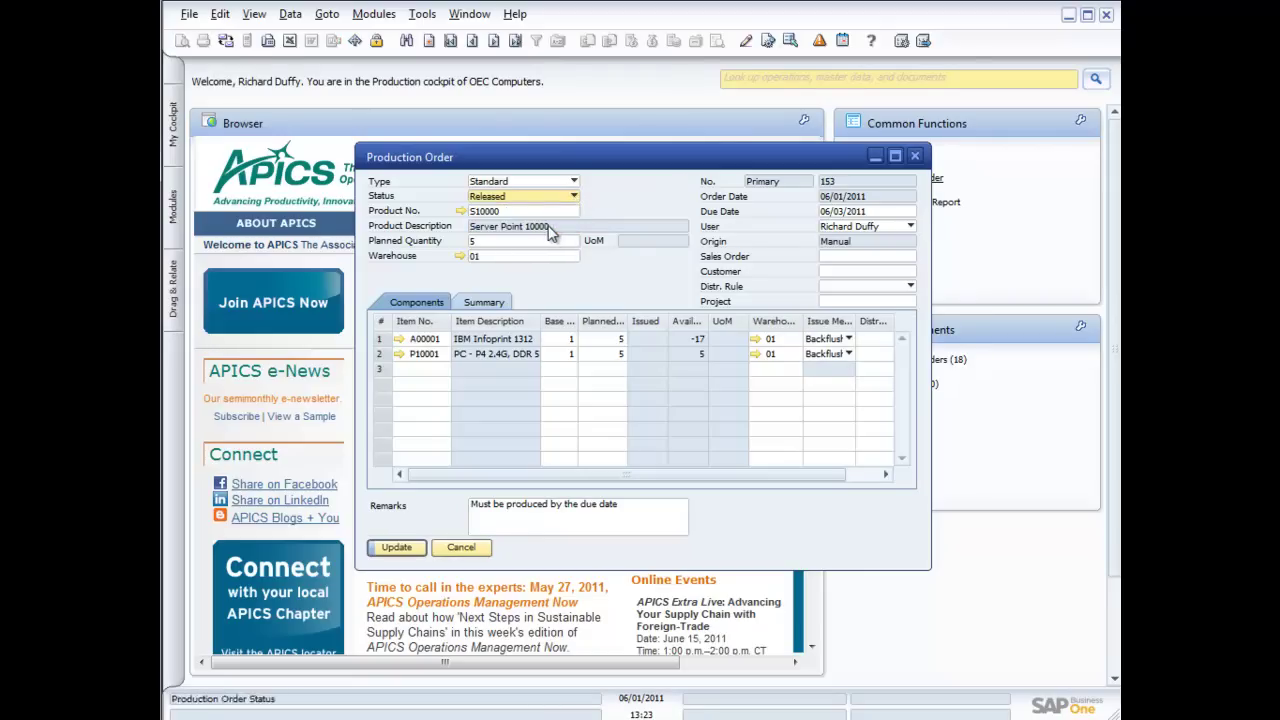
pyautogui.click(396, 548)
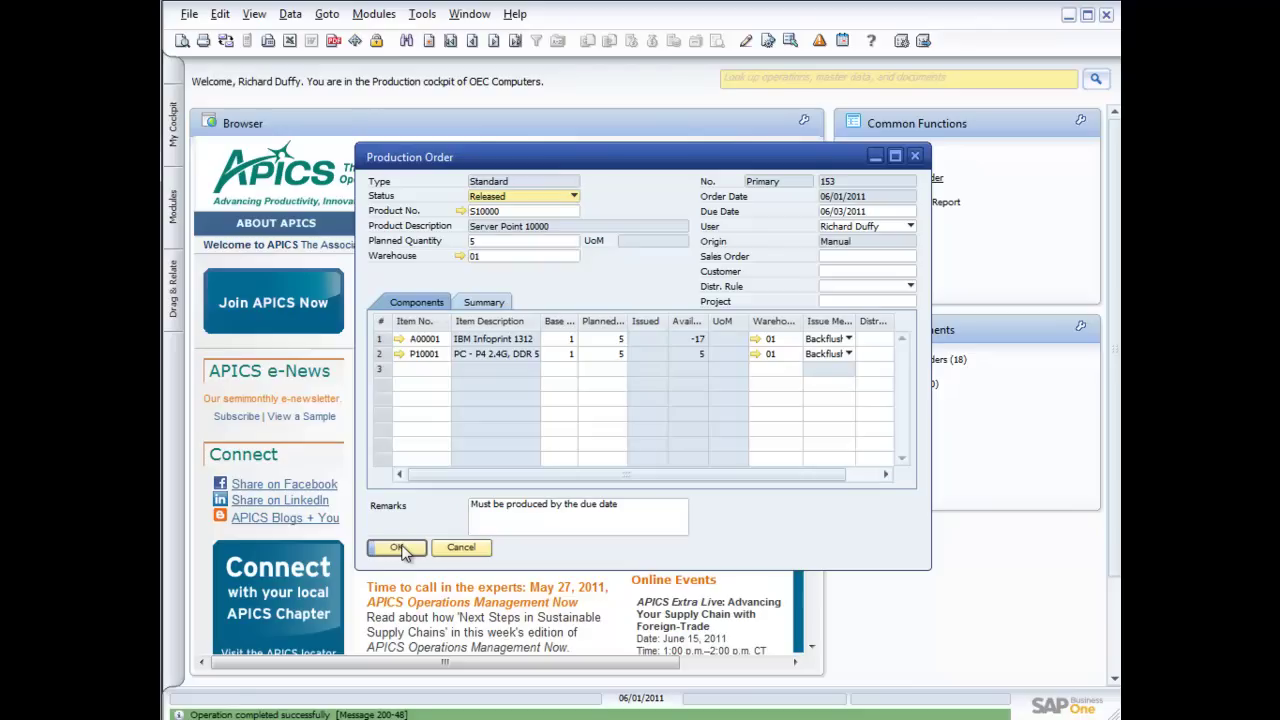
# Review the print preview of the released production order, and close the preview and the order
pyautogui.click(181, 40)
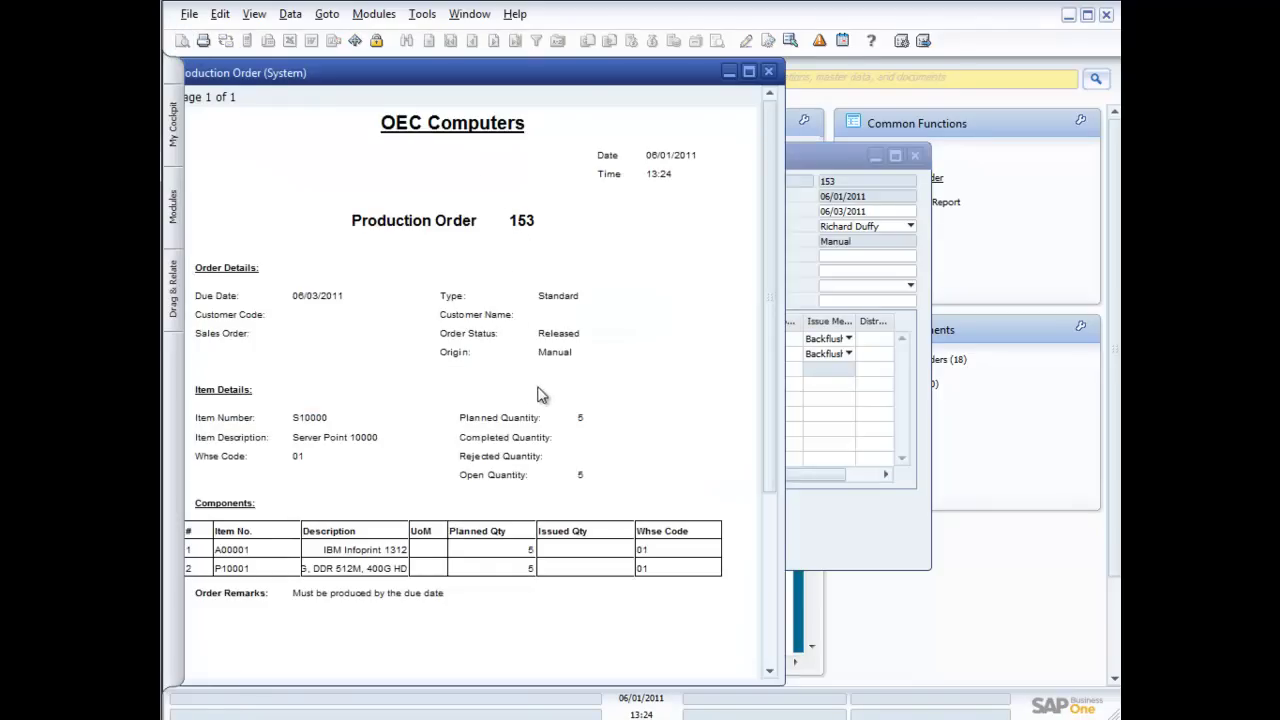
pyautogui.click(768, 71)
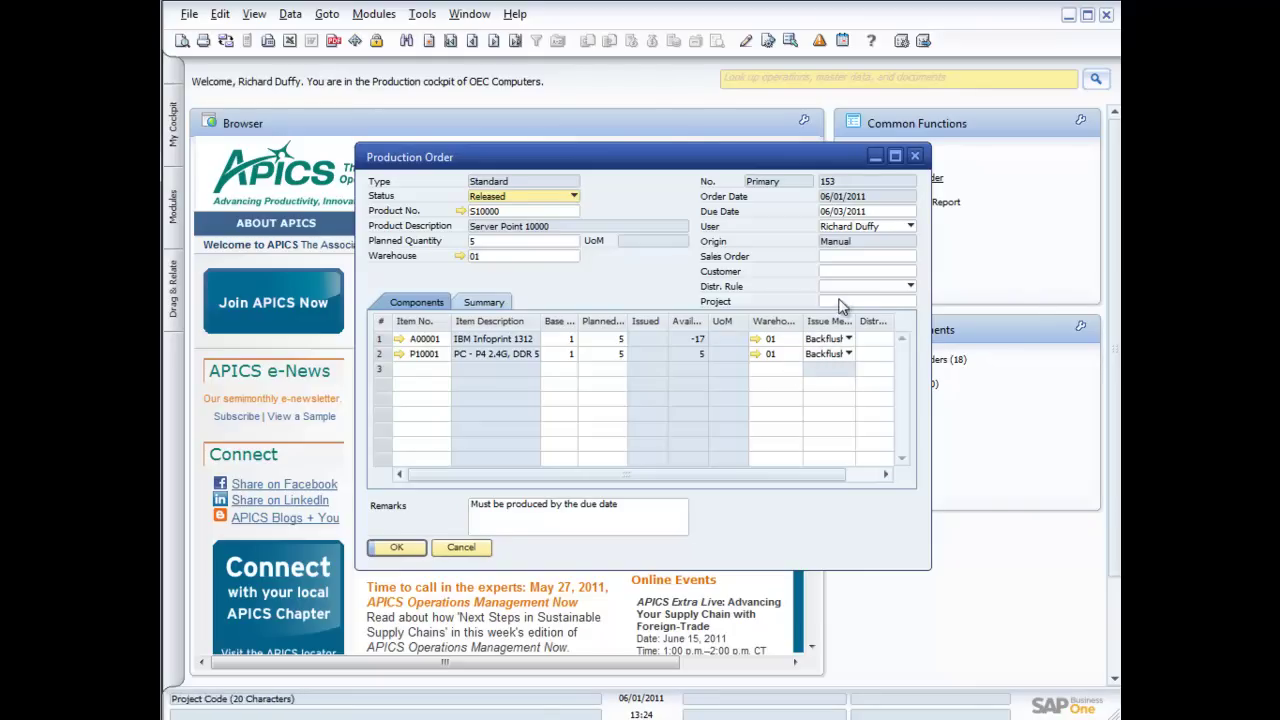
pyautogui.click(916, 157)
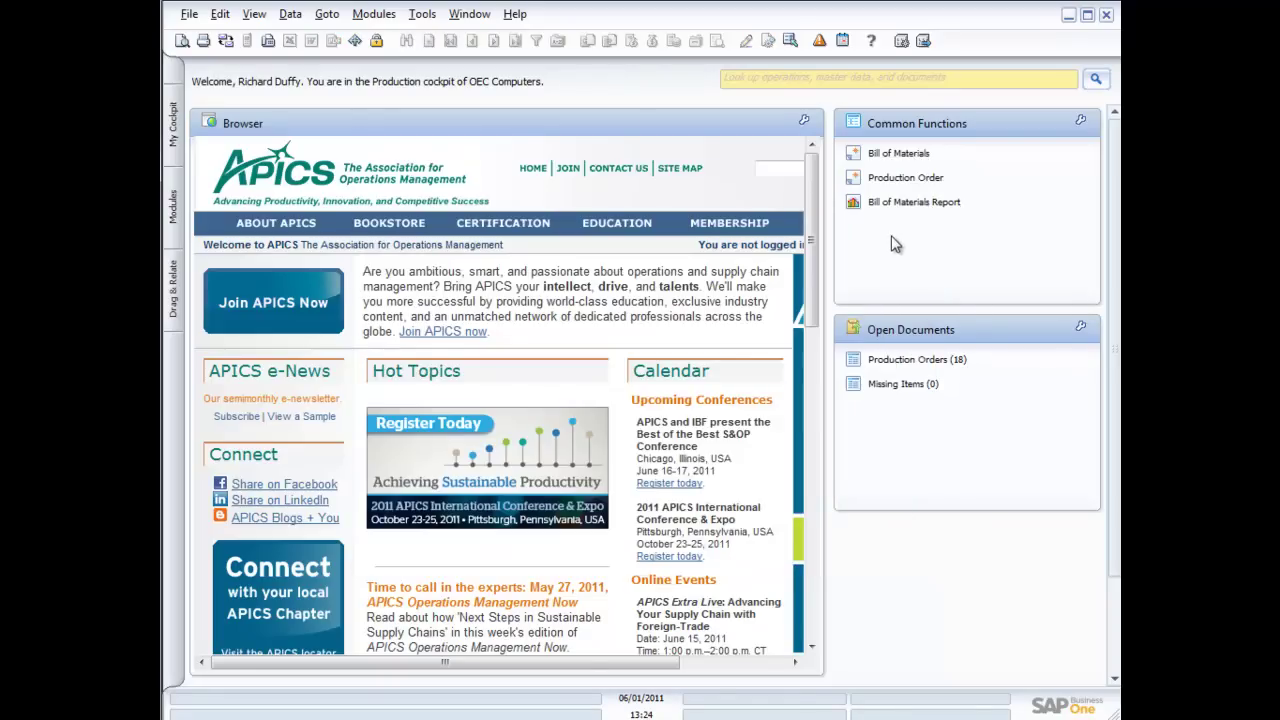
# Start a receipt from production and copy in the released Server Point 10000 production order
pyautogui.click(173, 236)
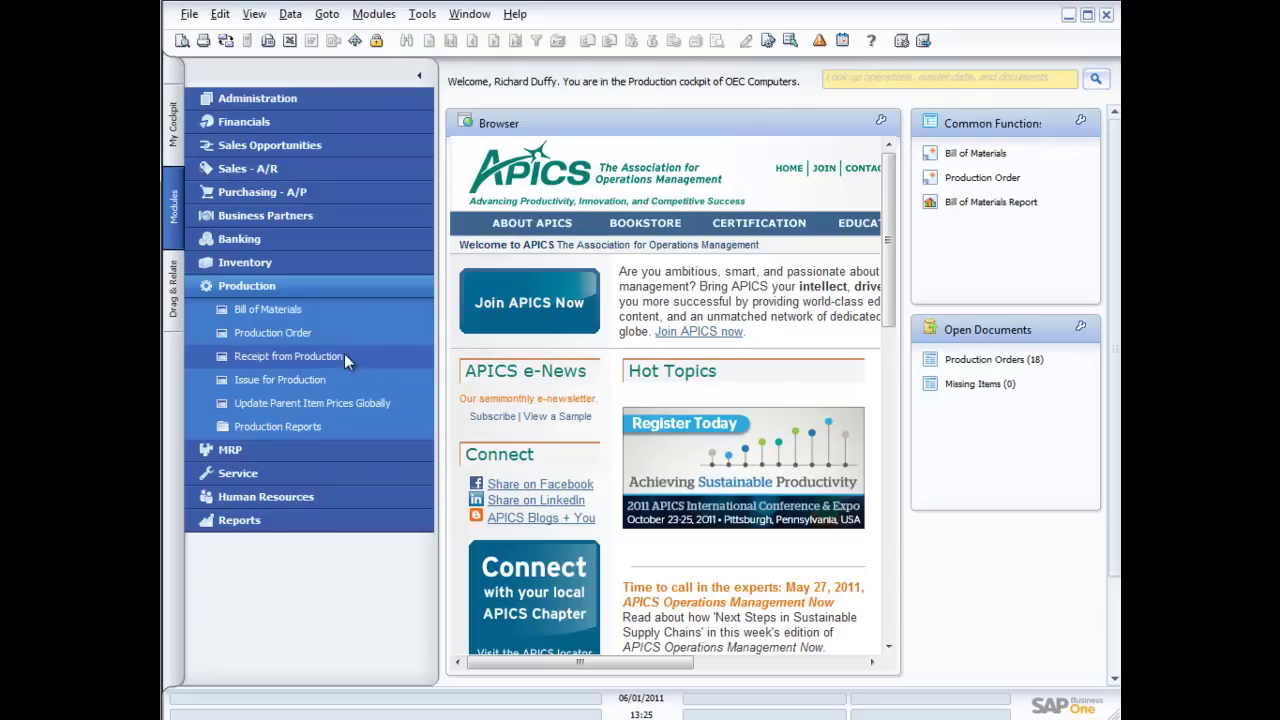
pyautogui.click(292, 357)
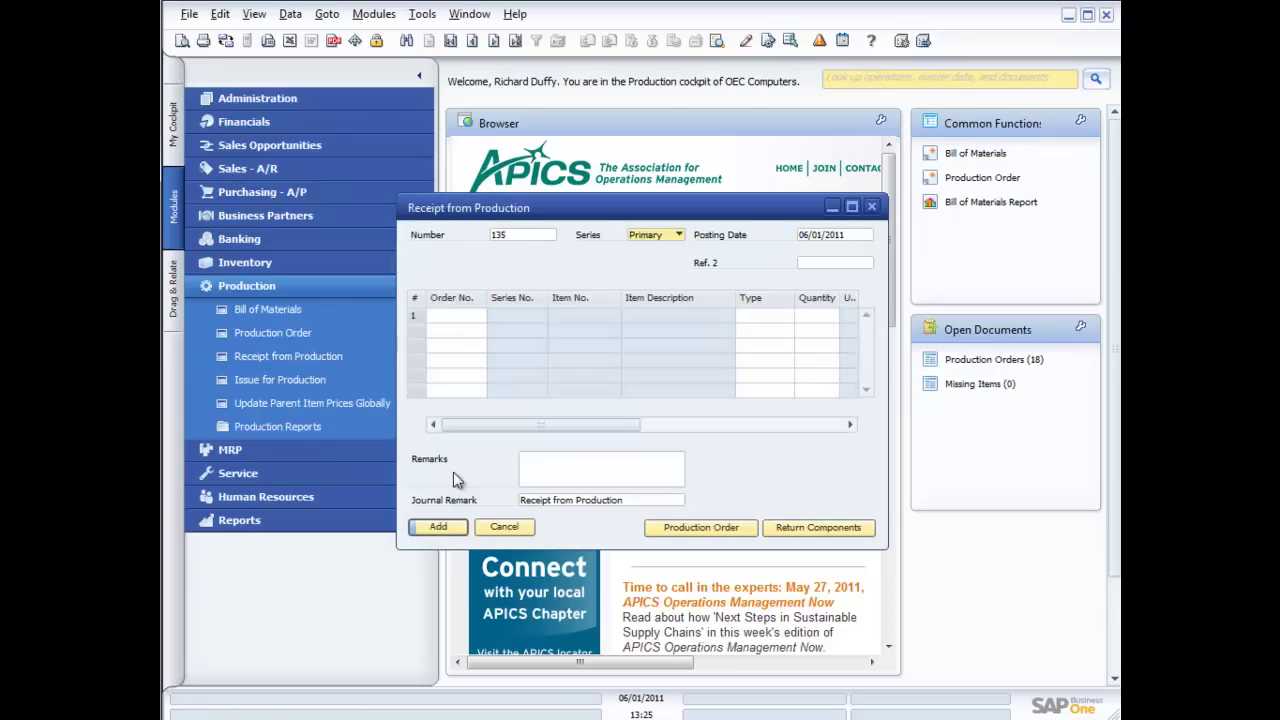
pyautogui.click(696, 527)
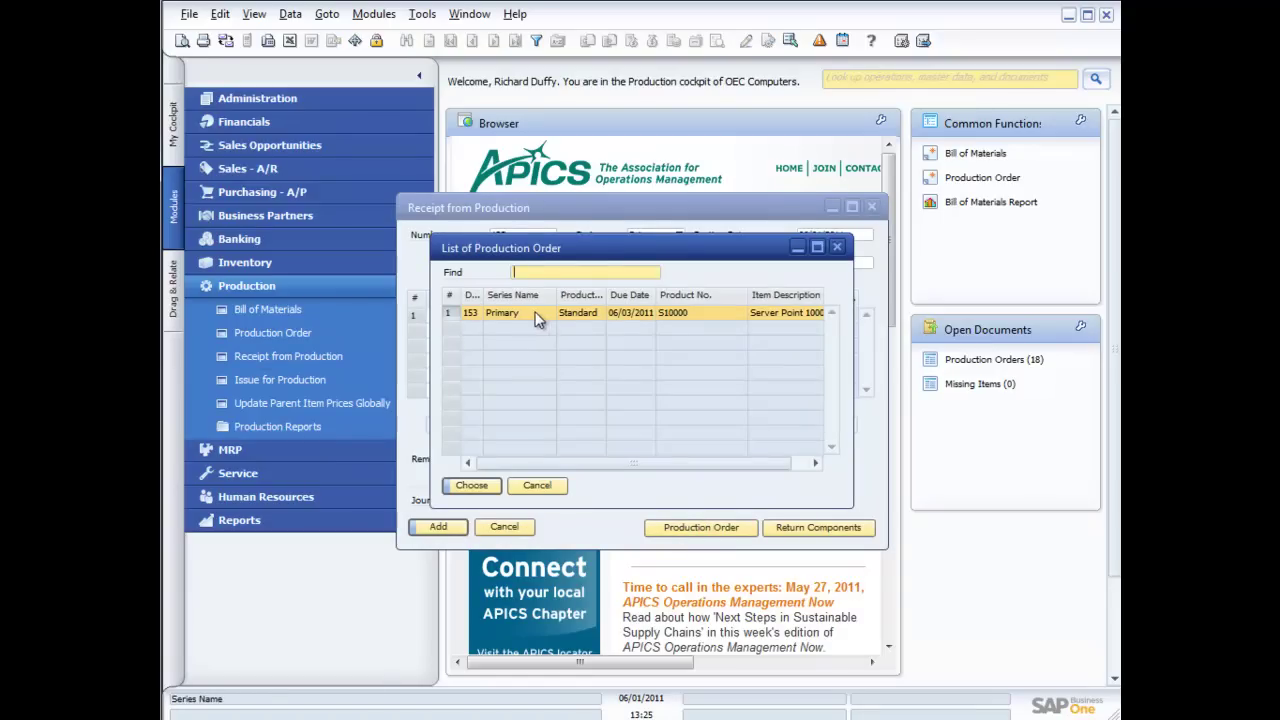
pyautogui.doubleClick(583, 318)
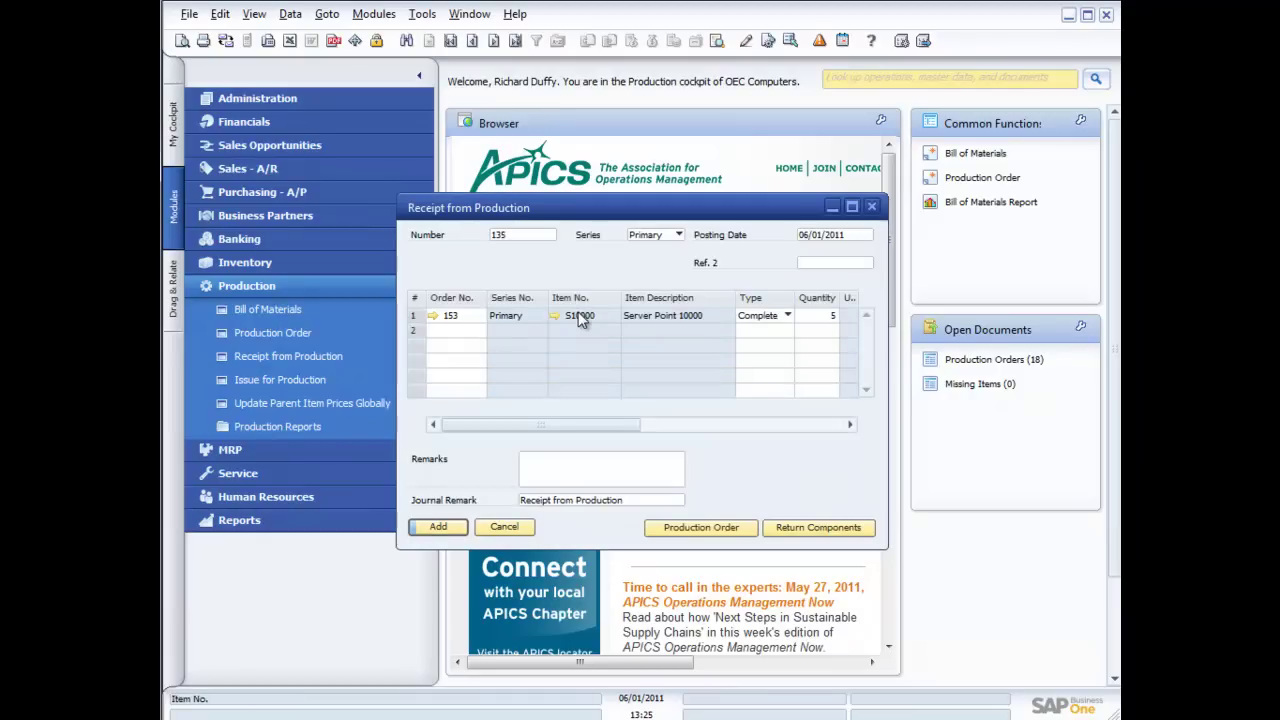
# Keep the receipt row's type as Complete and review its price, warehouse, planned and completed columns
pyautogui.click(786, 316)
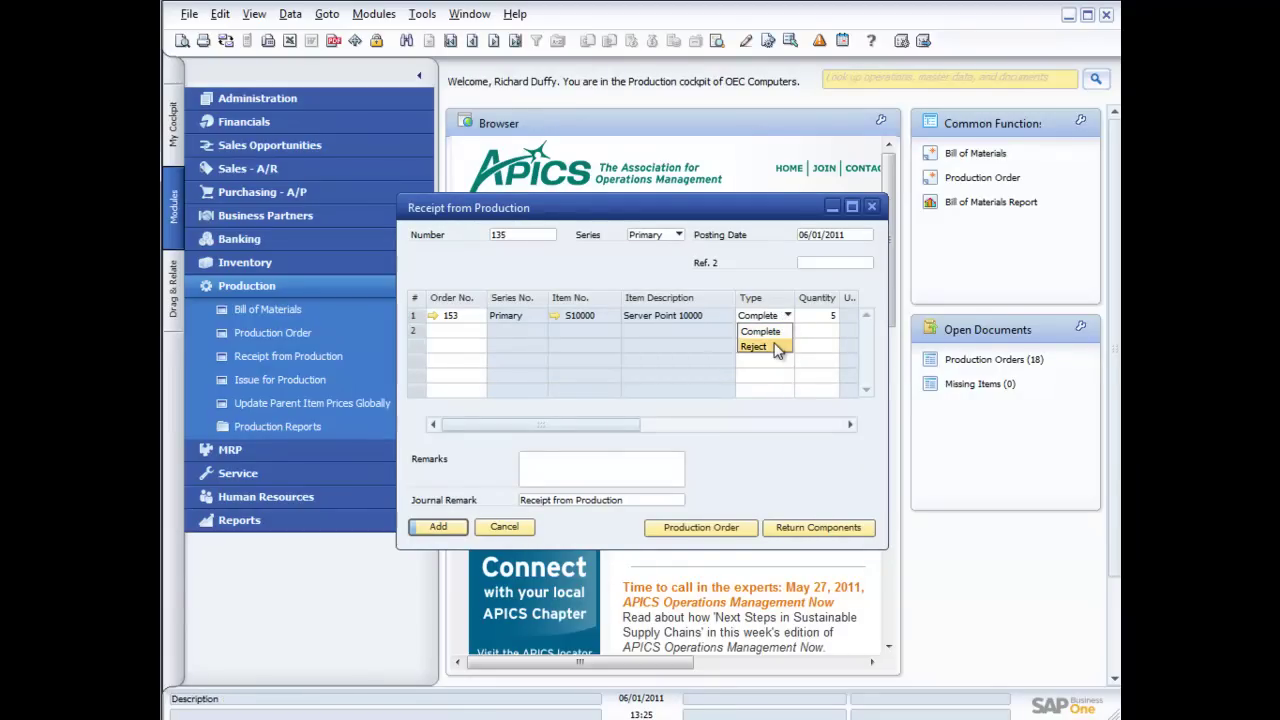
pyautogui.click(764, 331)
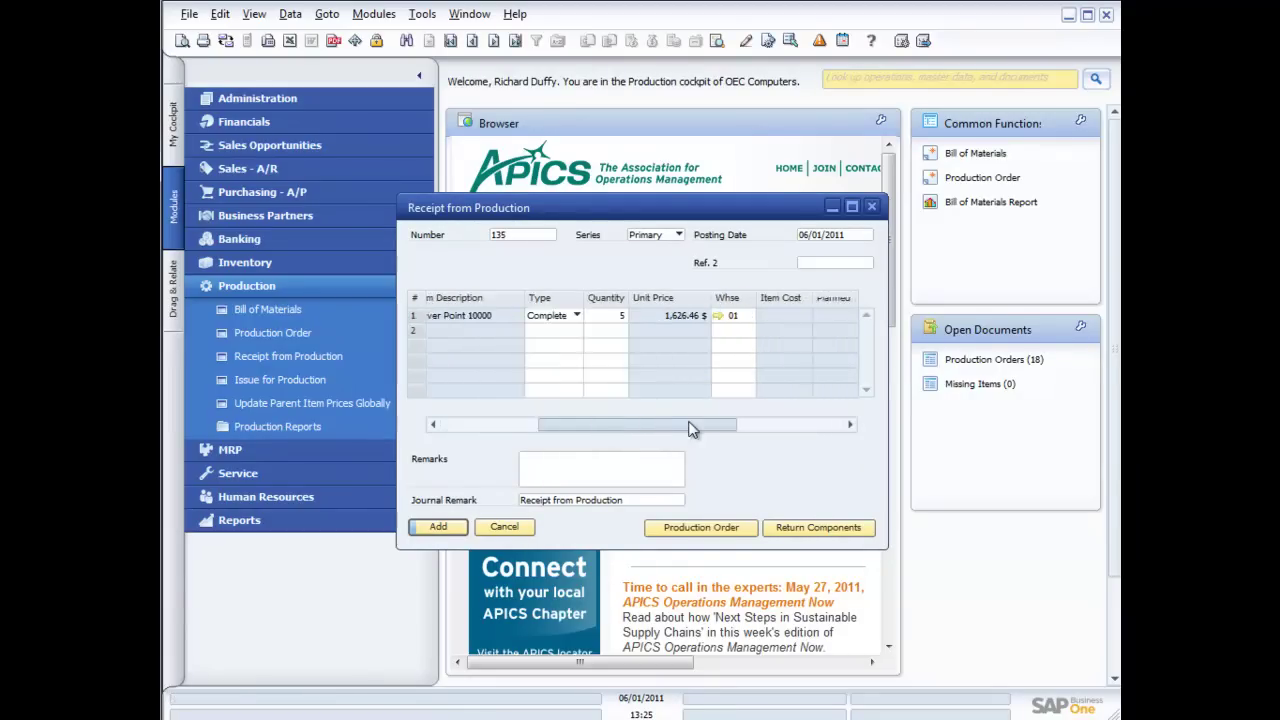
pyautogui.moveTo(713, 421); pyautogui.dragTo(751, 422)
pyautogui.click(586, 328)
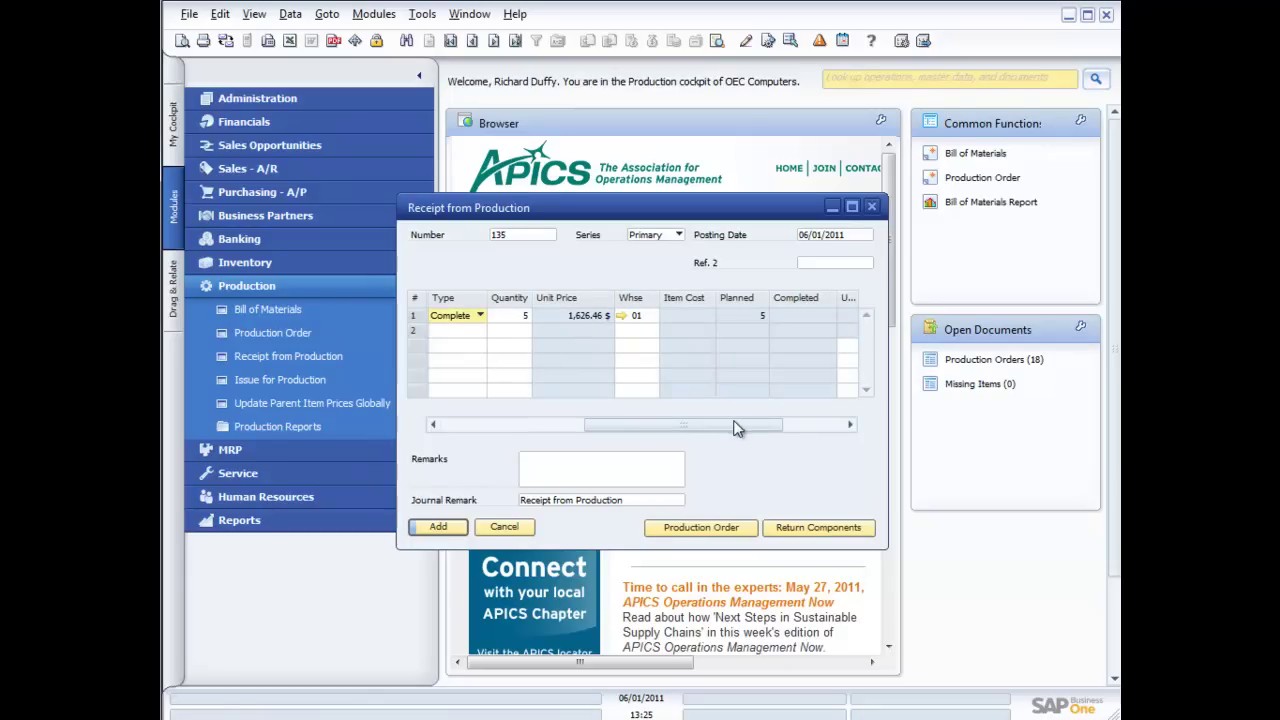
pyautogui.moveTo(740, 428); pyautogui.dragTo(606, 434)
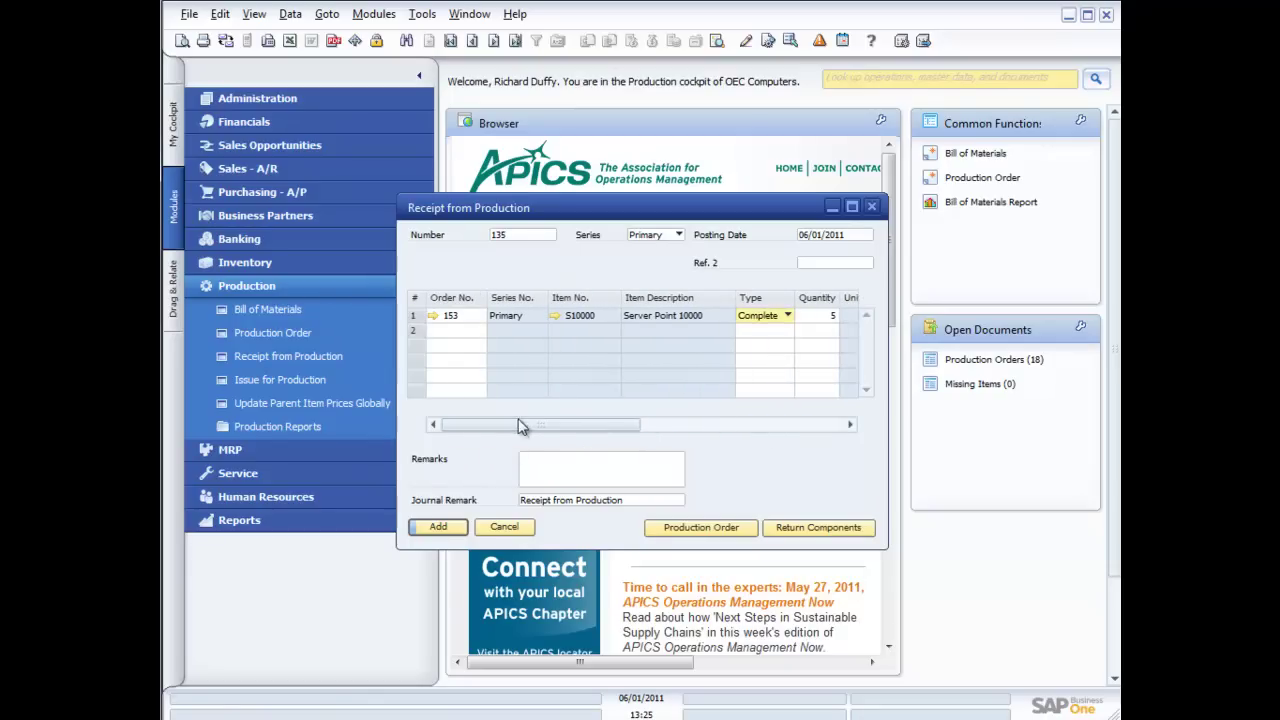
pyautogui.click(440, 527)
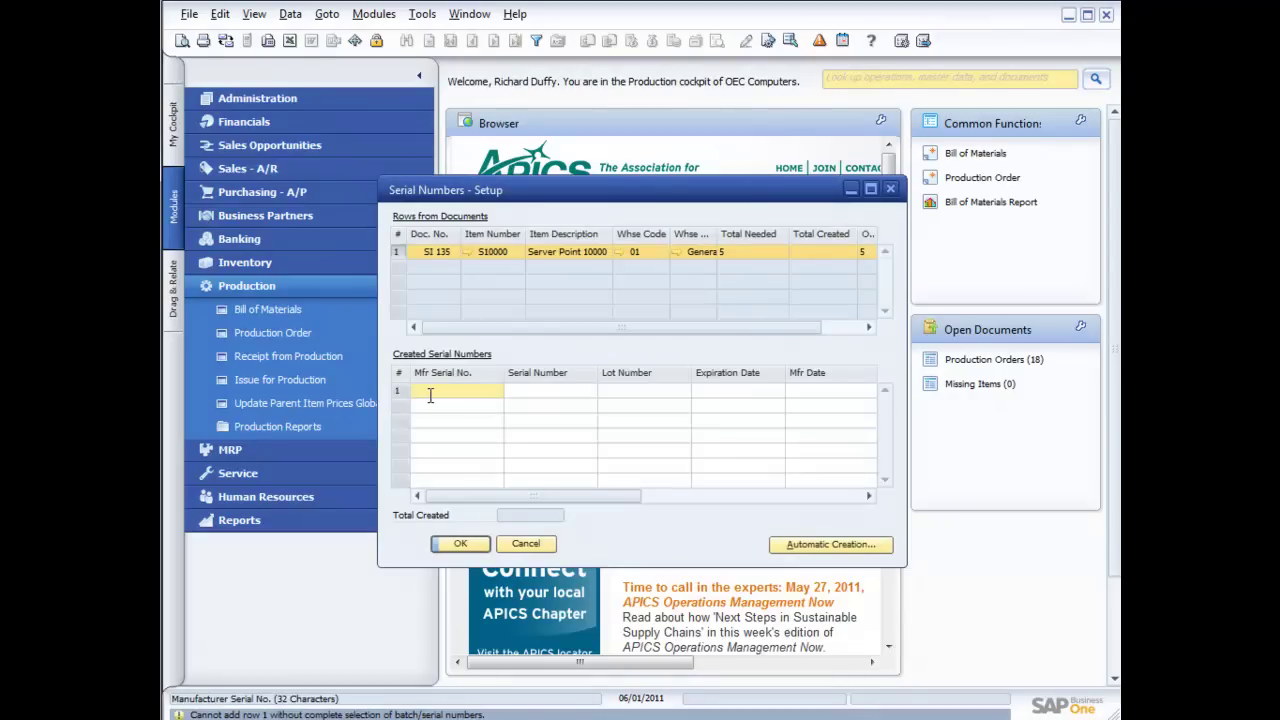
pyautogui.click(534, 393)
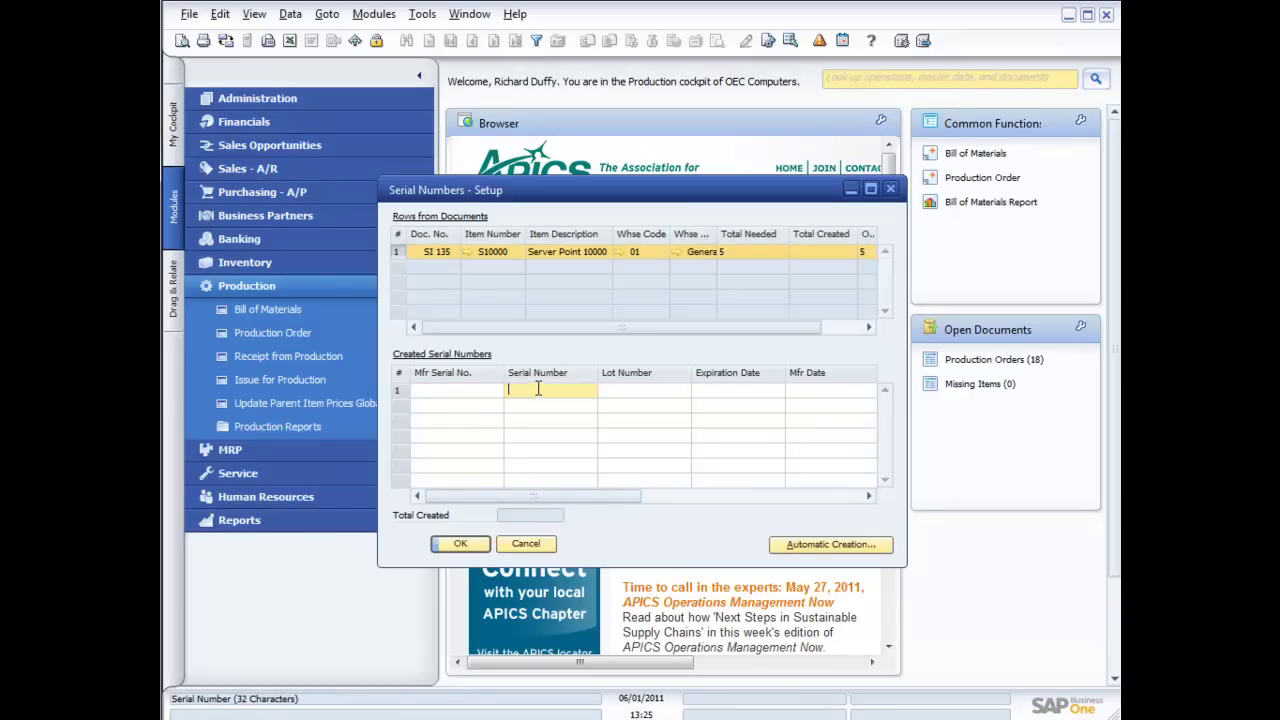
pyautogui.write('3434634664')
pyautogui.click(812, 545)
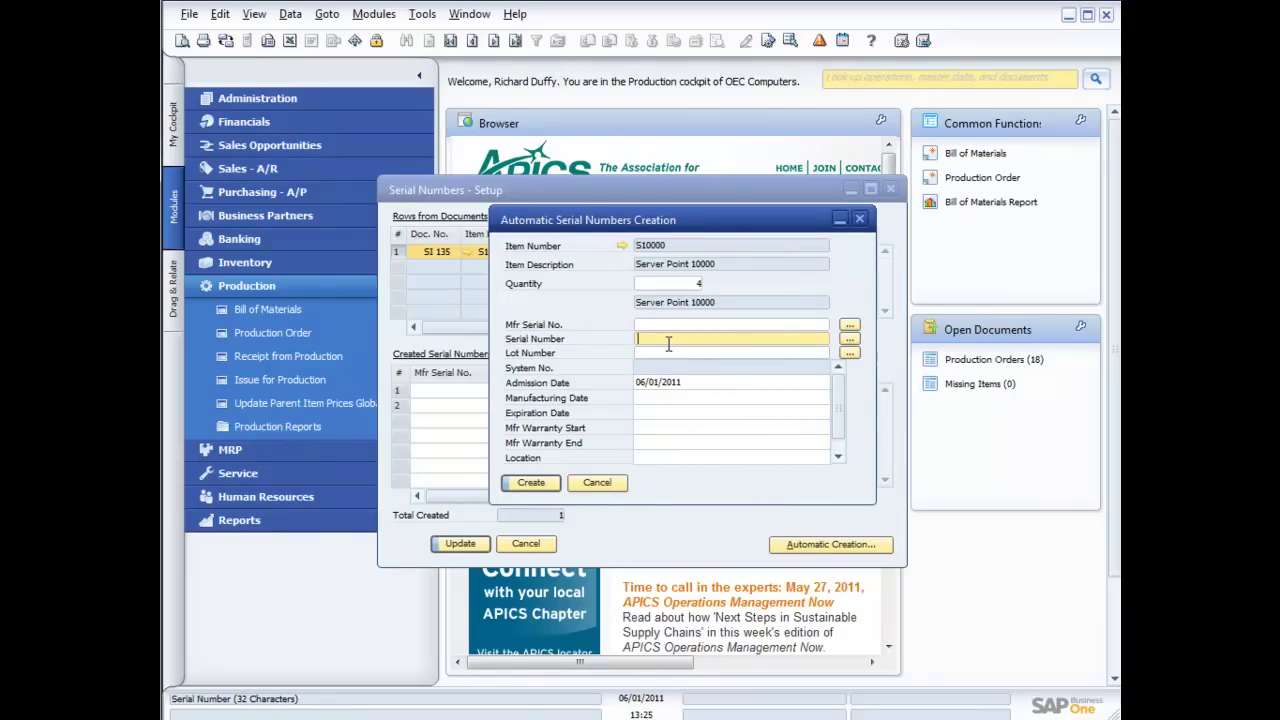
pyautogui.write('4534533455')
pyautogui.click(646, 400)
pyautogui.write('06/01/2011')
pyautogui.click(648, 412)
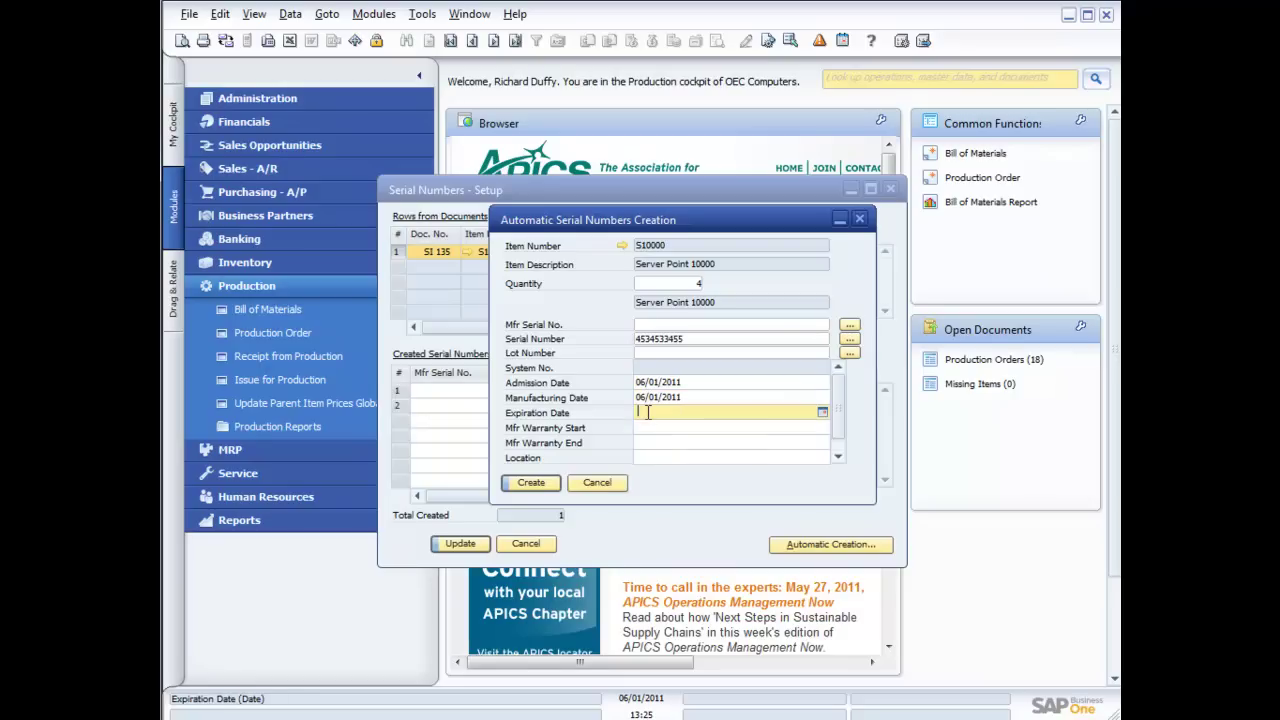
pyautogui.click(640, 428)
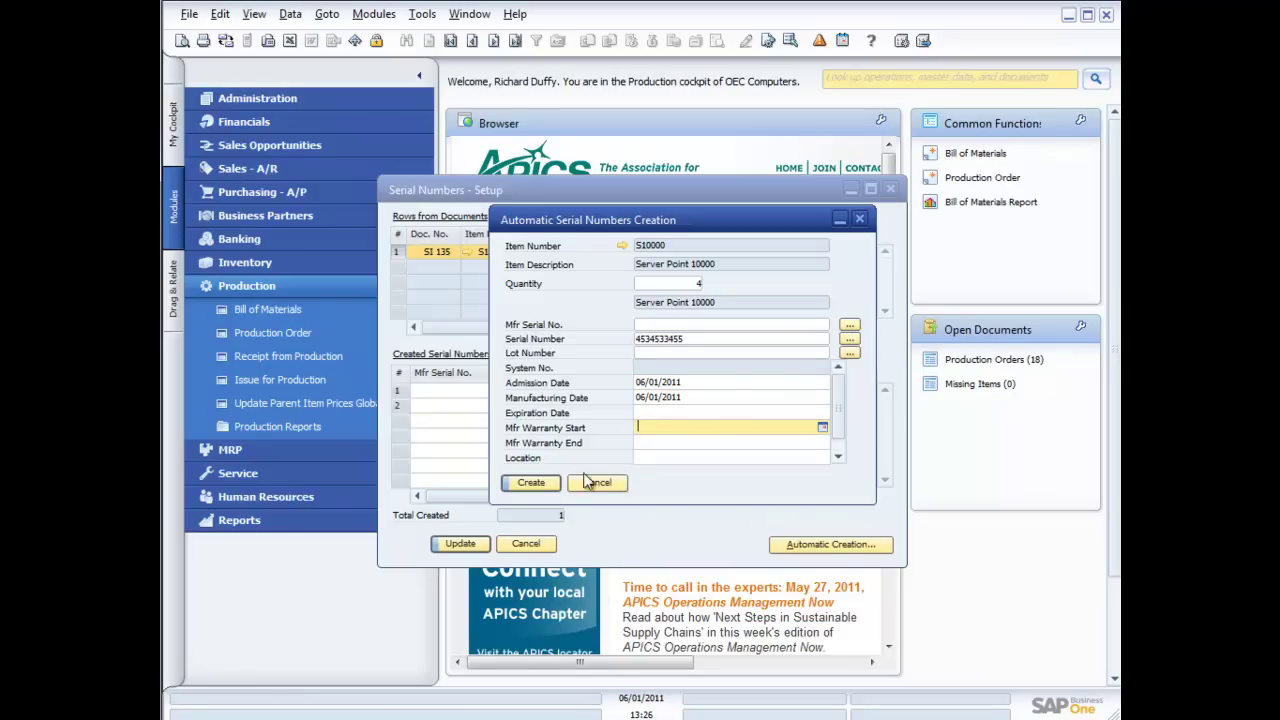
pyautogui.click(531, 482)
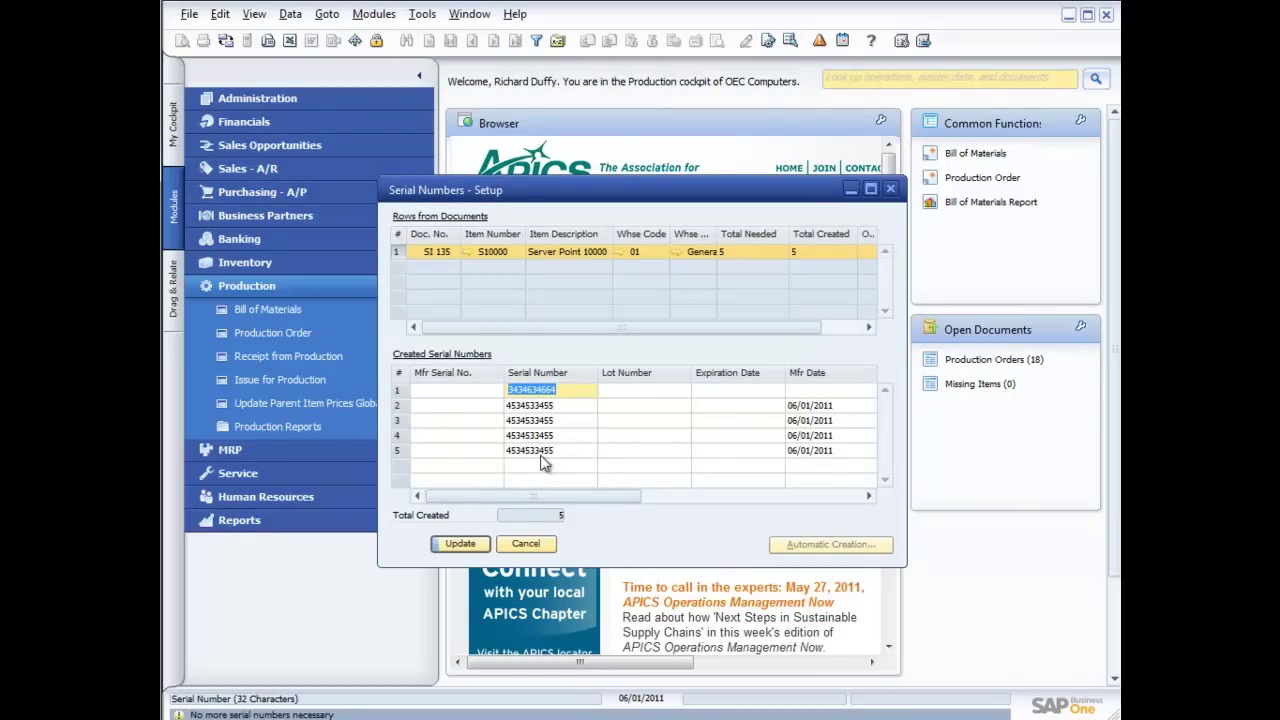
# Set the first serial number's manufacturing date to 06/01/2011 and try to update the serial number setup
pyautogui.click(803, 391)
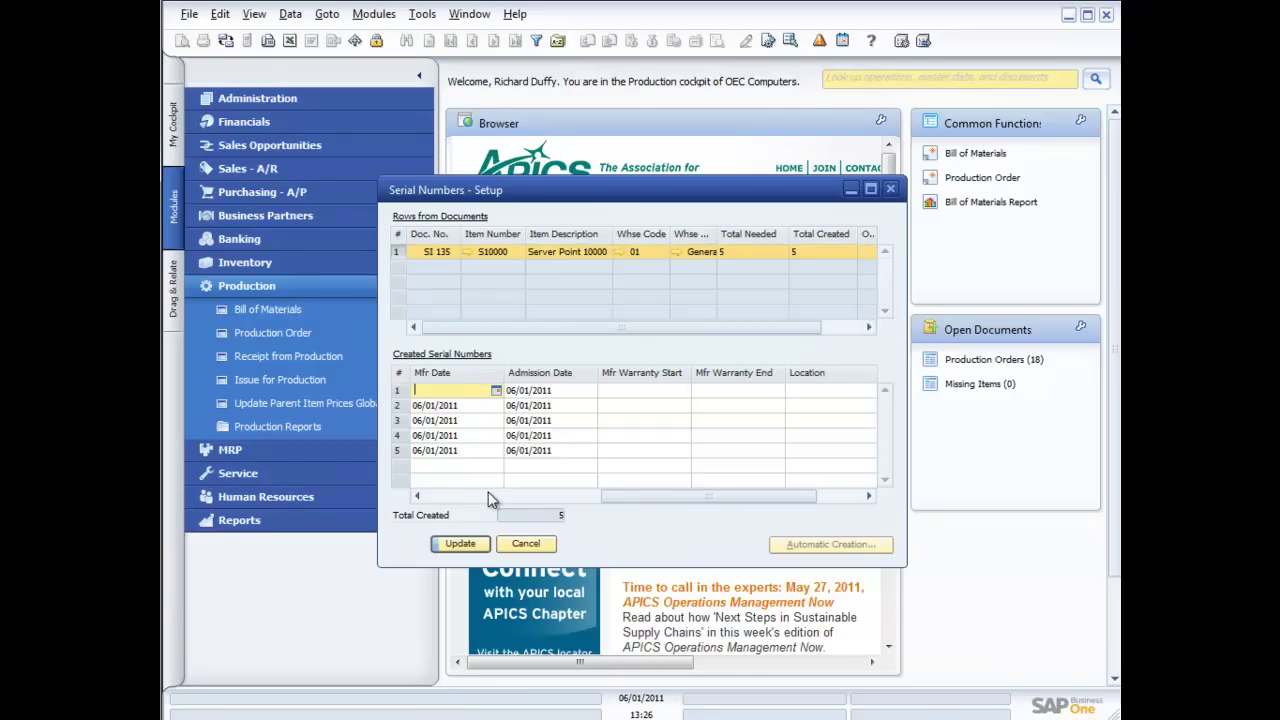
pyautogui.write('06')
pyautogui.press('BackSpace')
pyautogui.press('BackSpace')
pyautogui.write('1')
pyautogui.press('Tab')
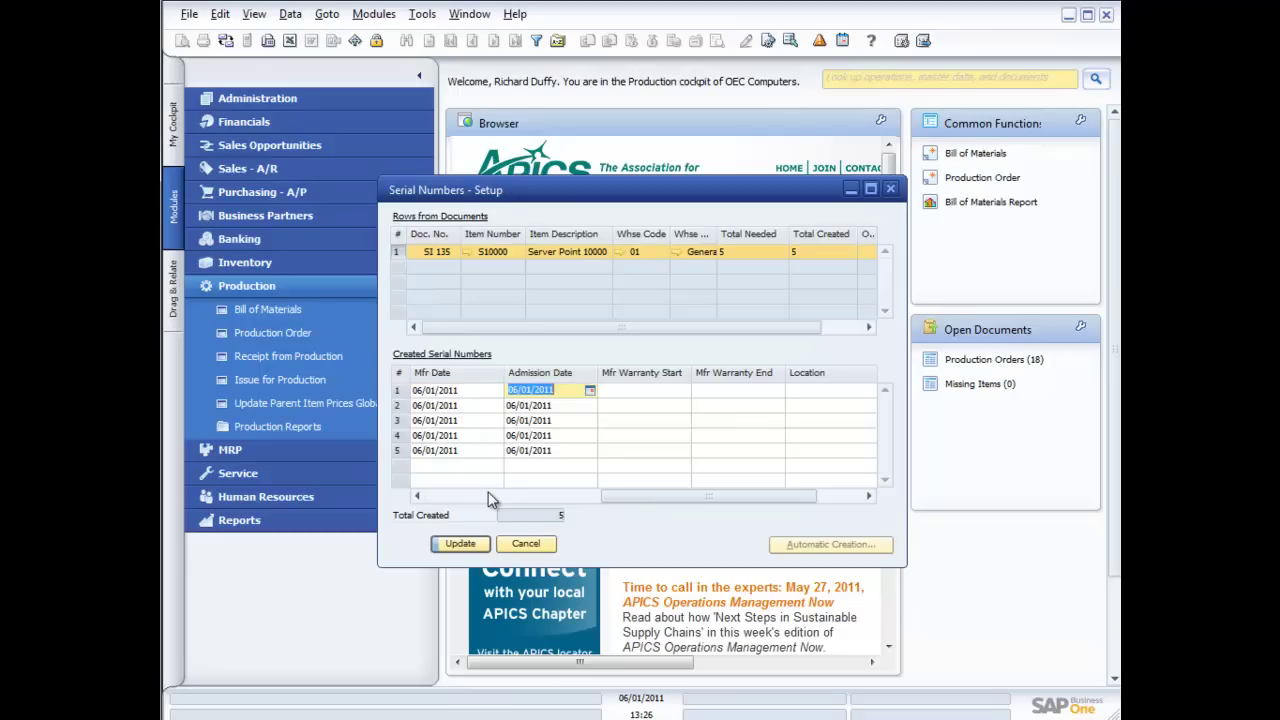
pyautogui.click(458, 495)
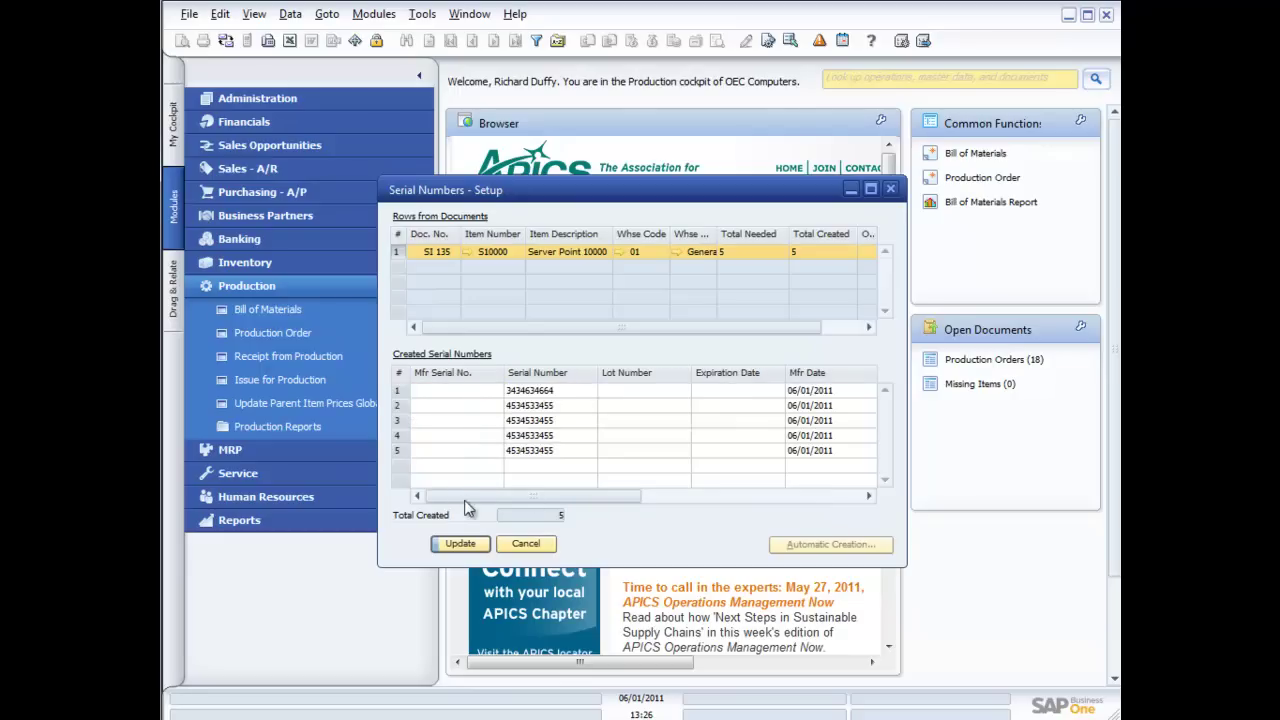
pyautogui.click(468, 549)
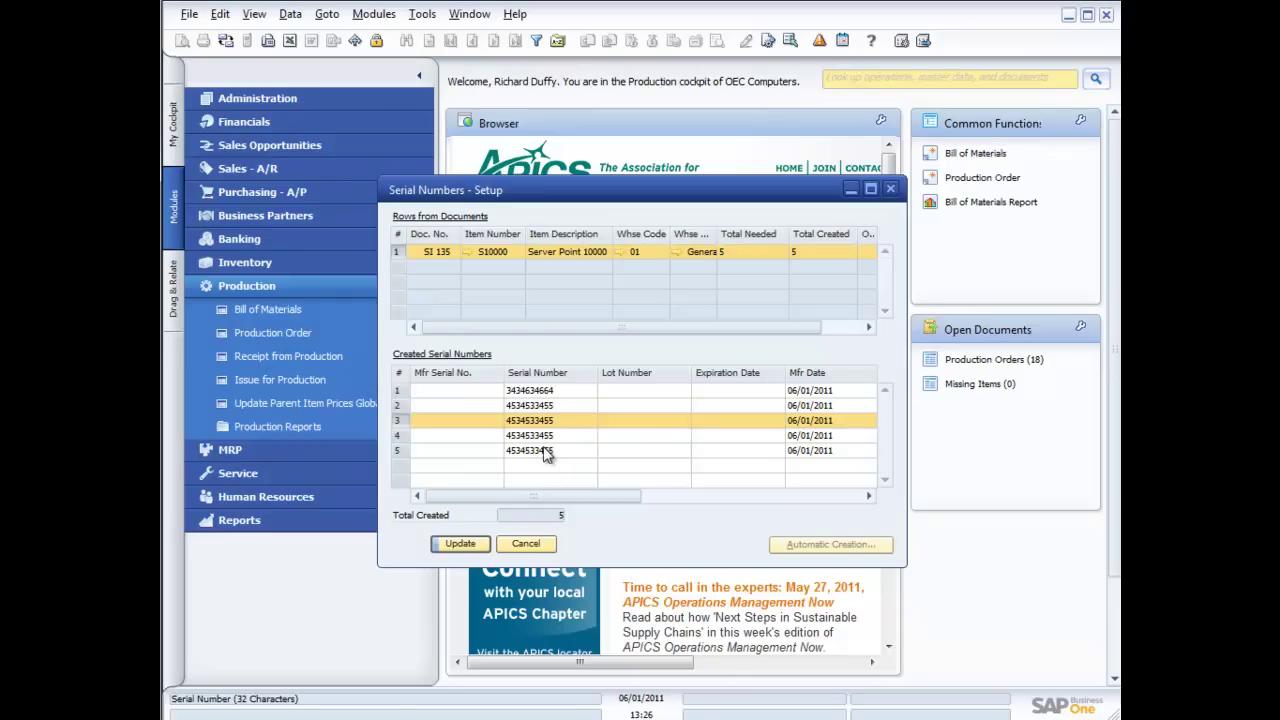
pyautogui.click(572, 405)
pyautogui.click(573, 405)
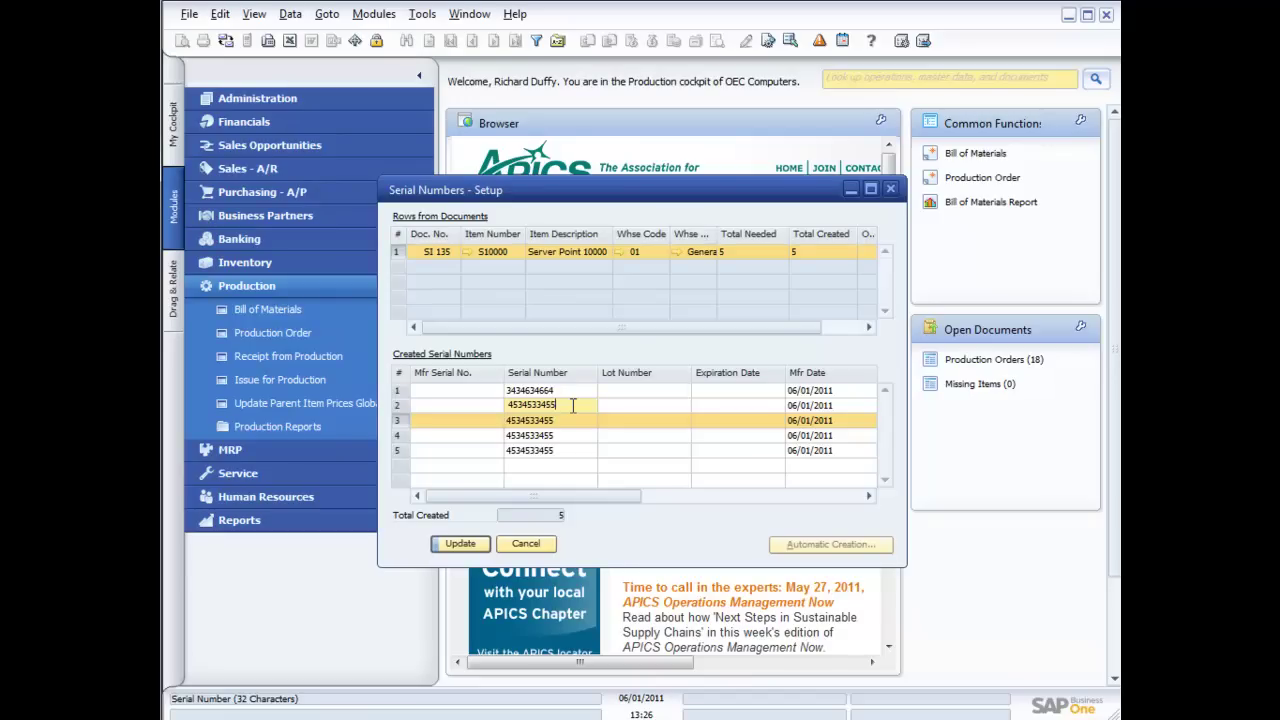
pyautogui.press('BackSpace')
pyautogui.write('6')
pyautogui.click(556, 422)
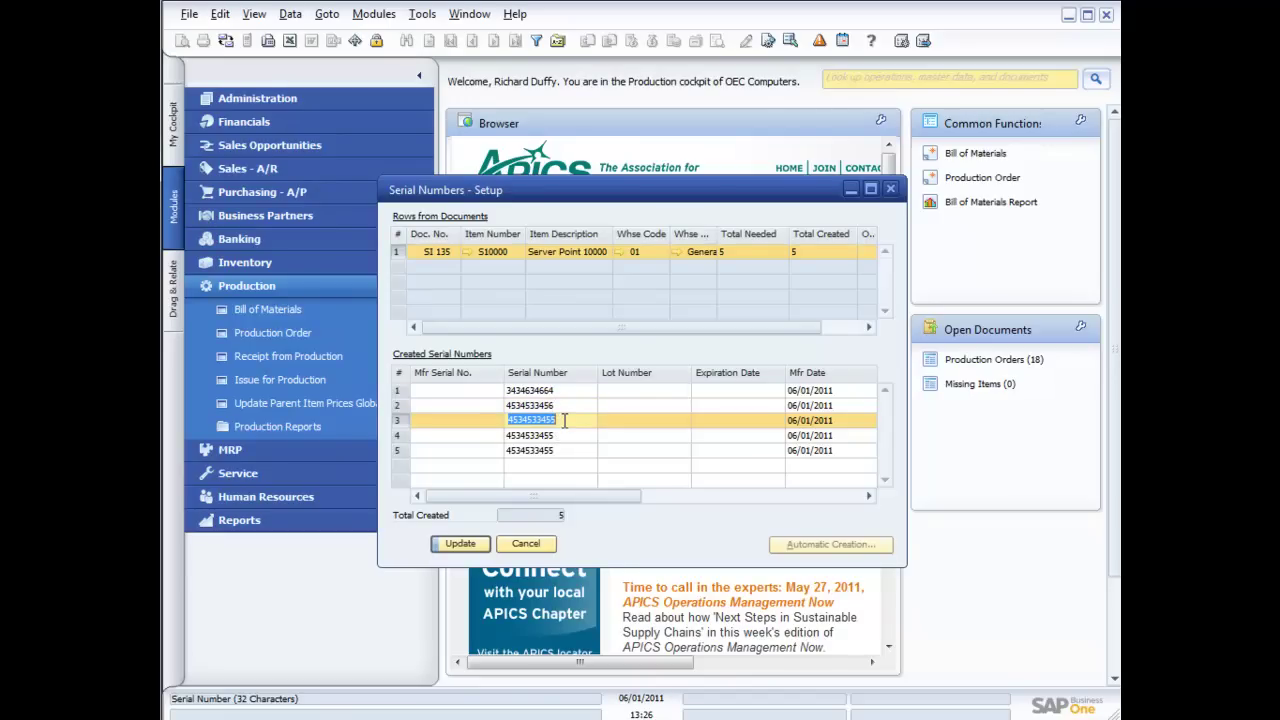
pyautogui.press('BackSpace')
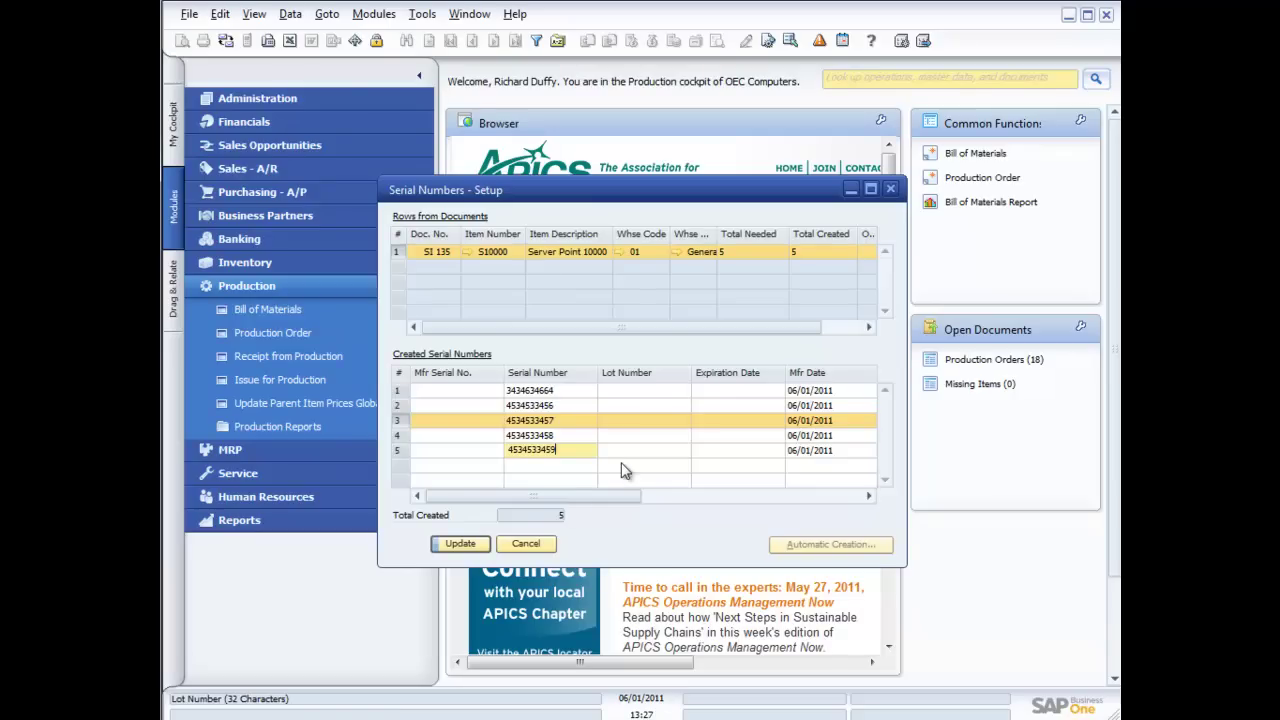
pyautogui.click(462, 545)
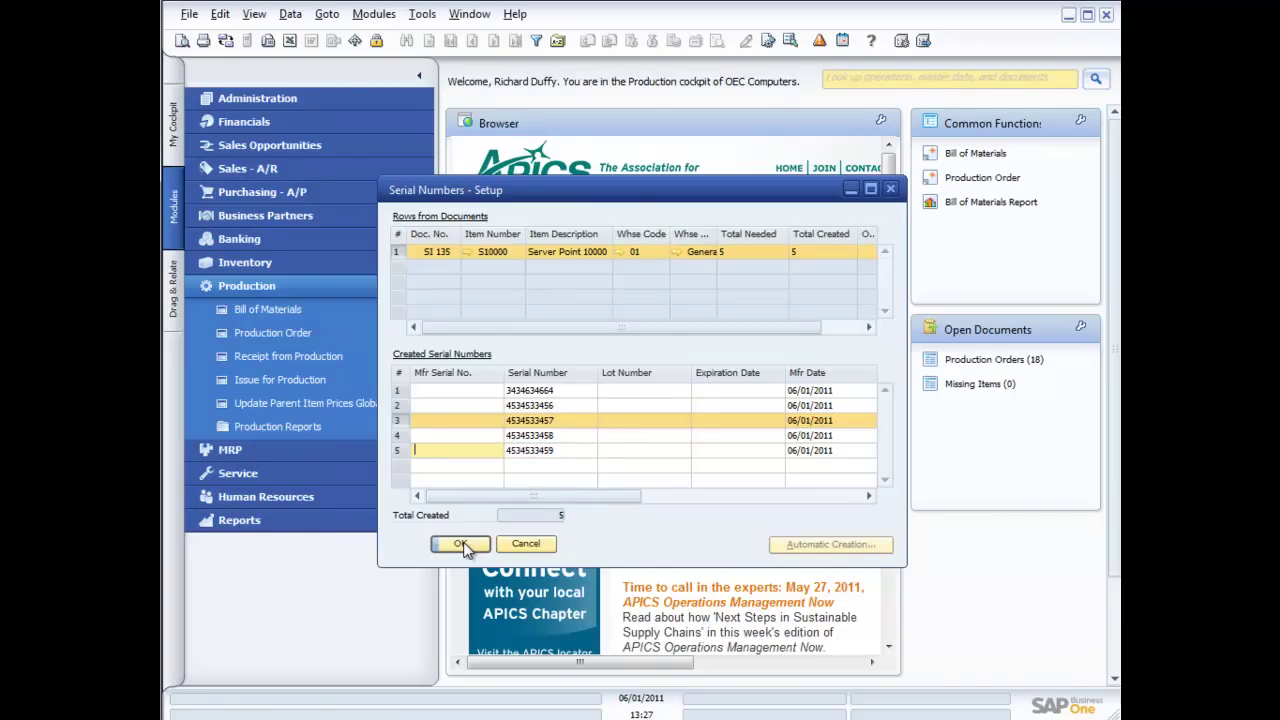
pyautogui.click(462, 546)
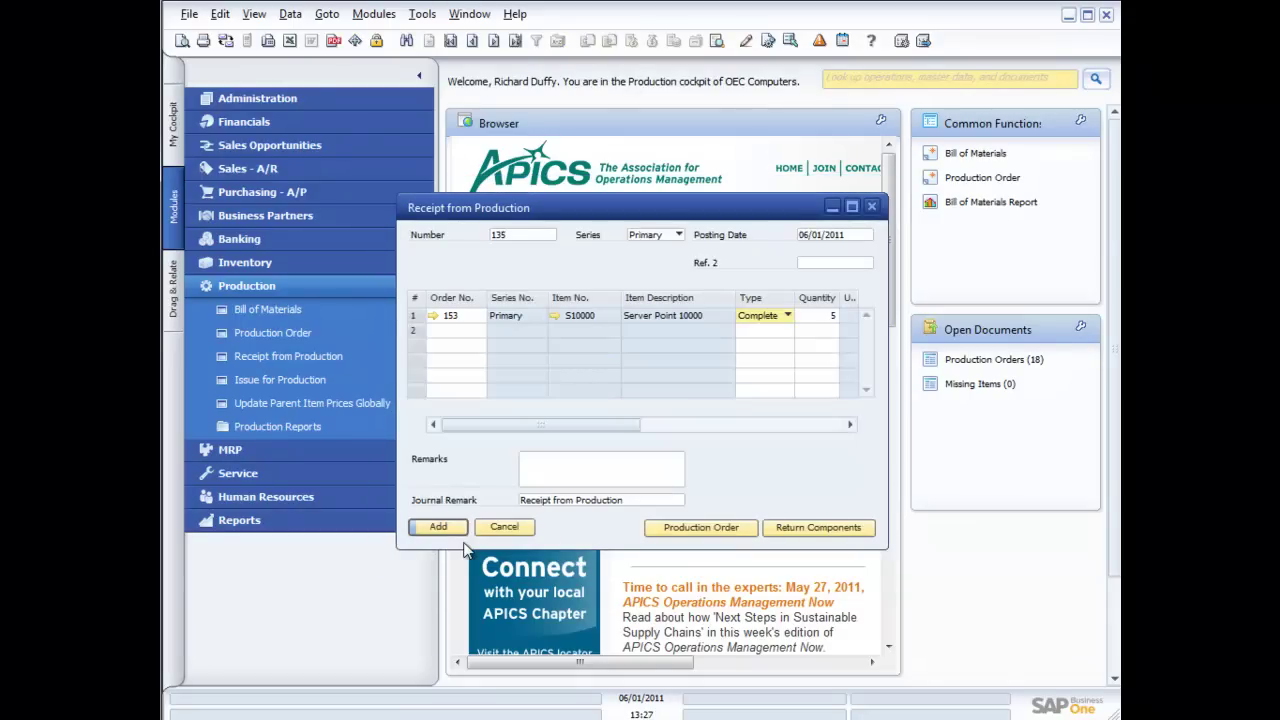
# Add the receipt from production, accept that it cannot be changed, and close the receipt window
pyautogui.click(446, 530)
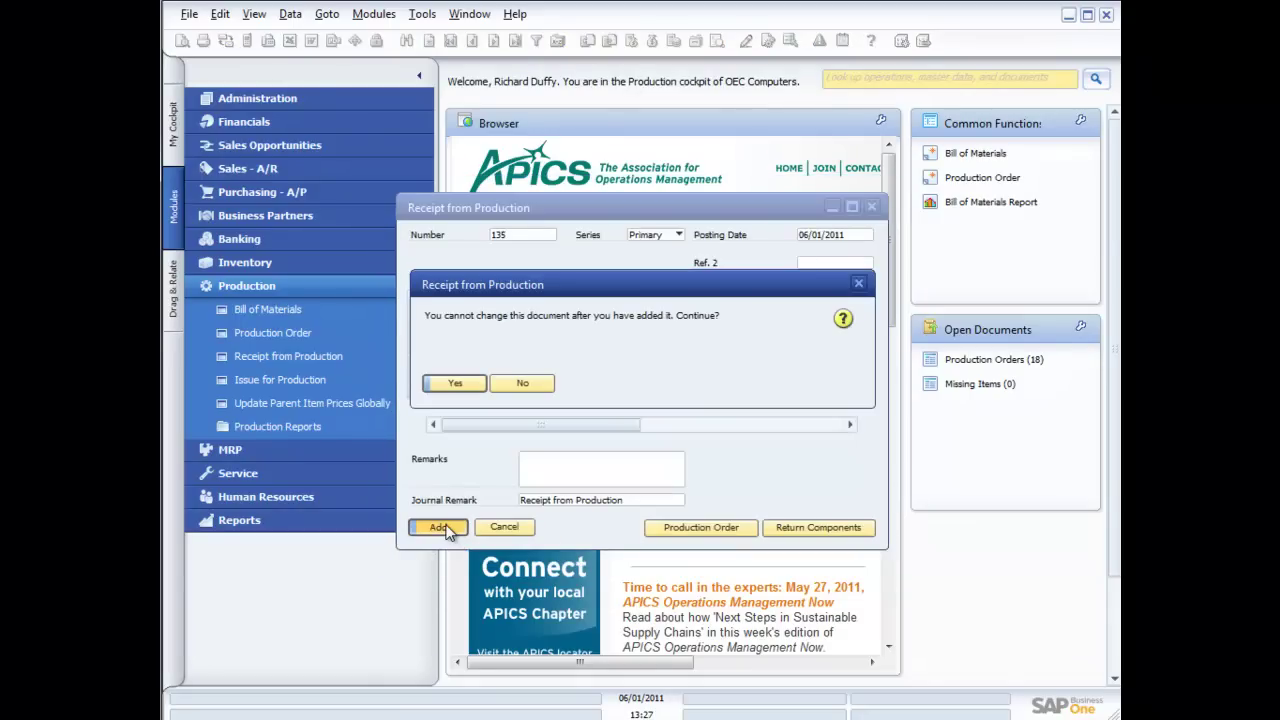
pyautogui.click(456, 384)
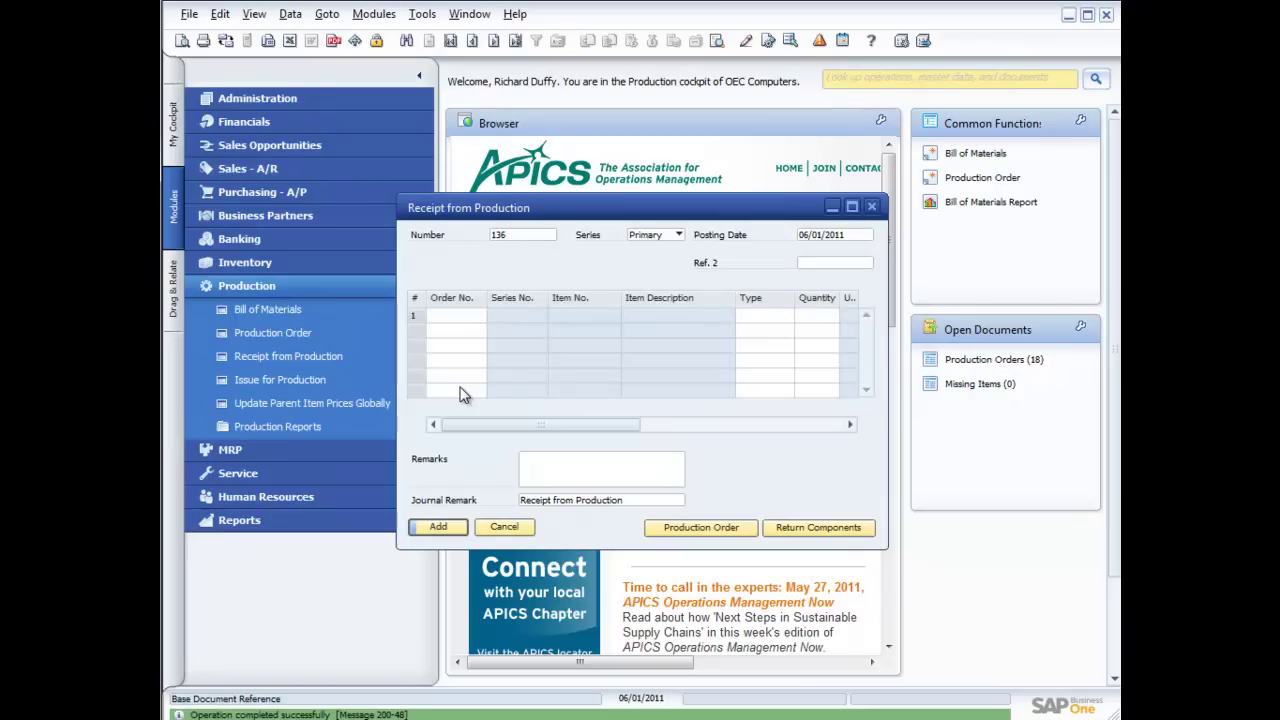
pyautogui.click(871, 207)
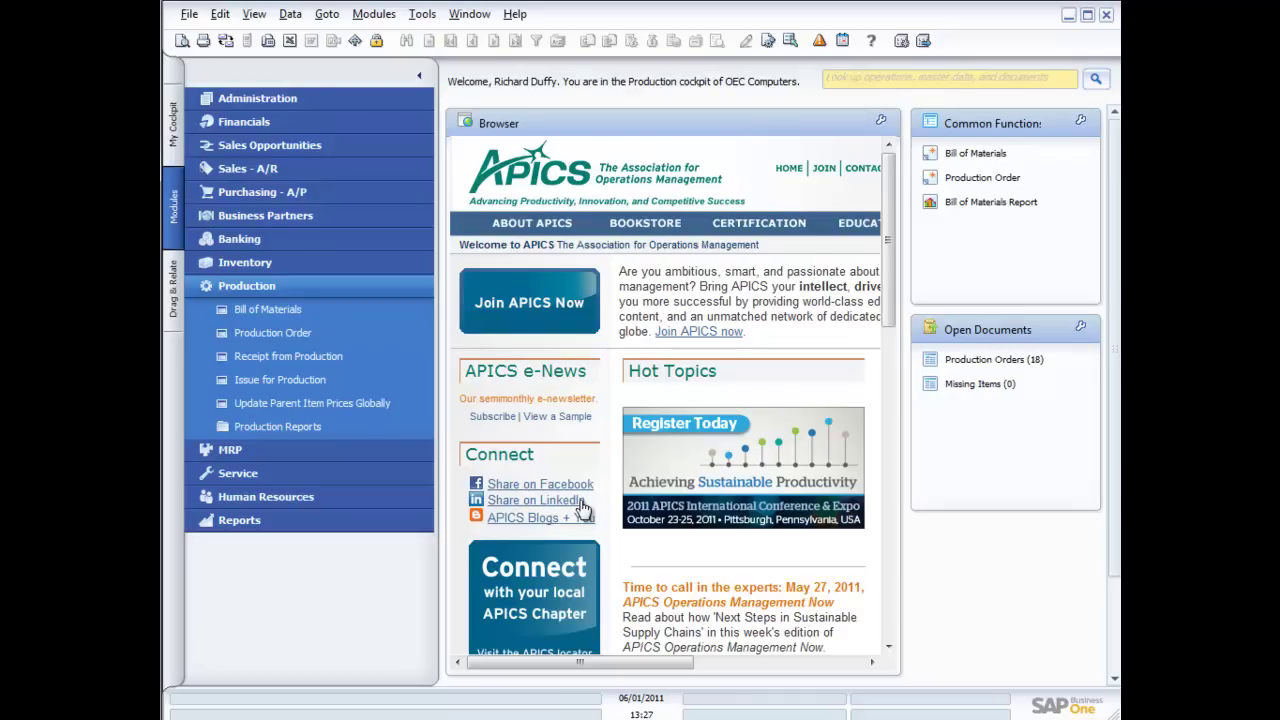
# Show the available production reports
pyautogui.click(287, 428)
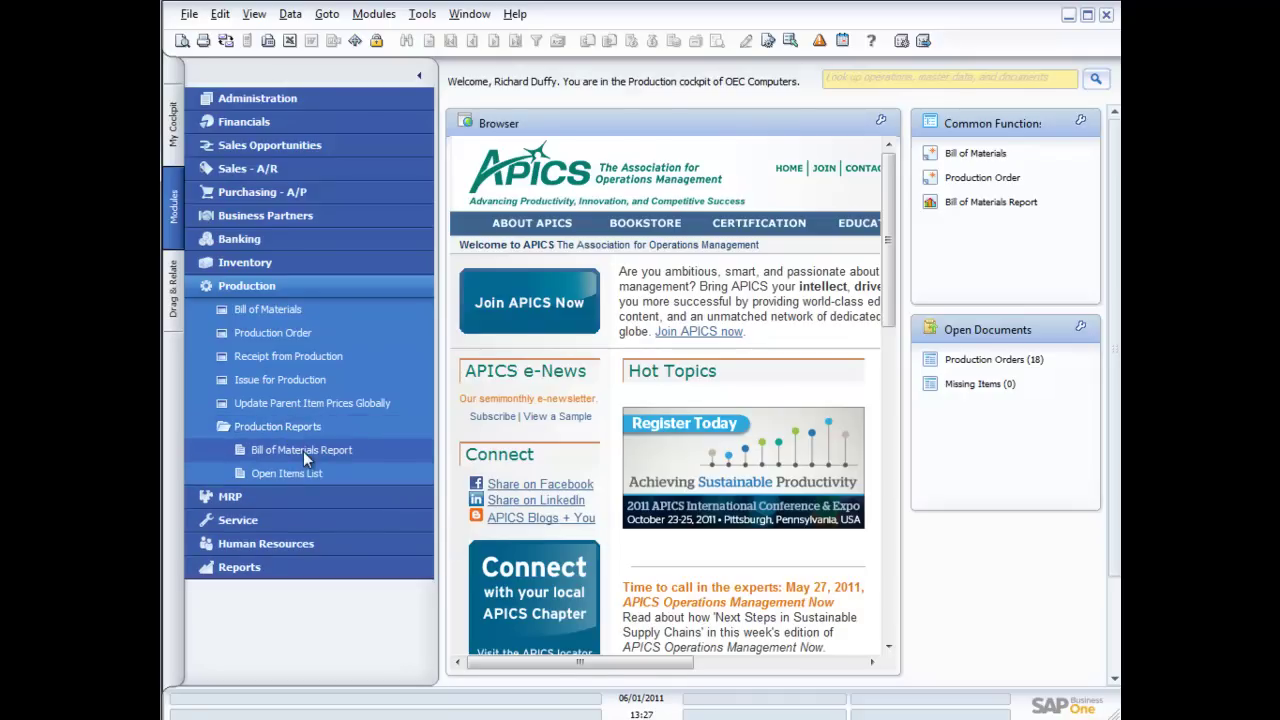